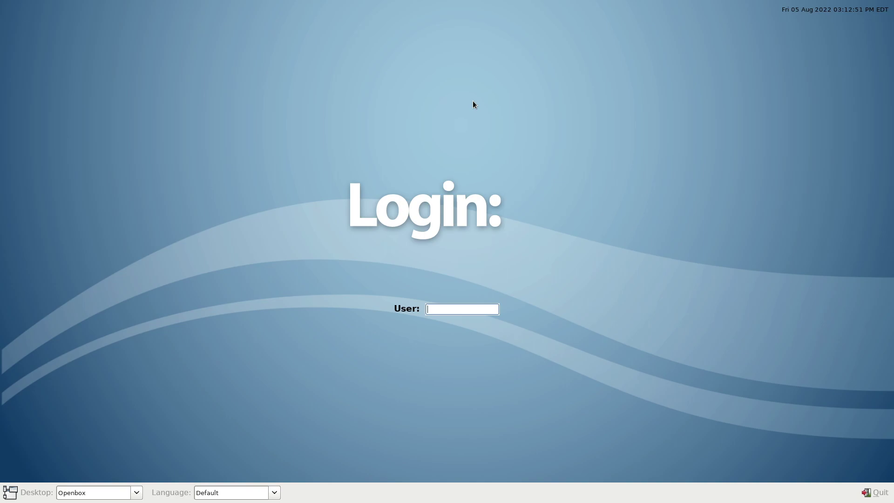
Enter the username in the LXDM User field and submit it to log in.
type("emo")
key("Return")
key("Return")
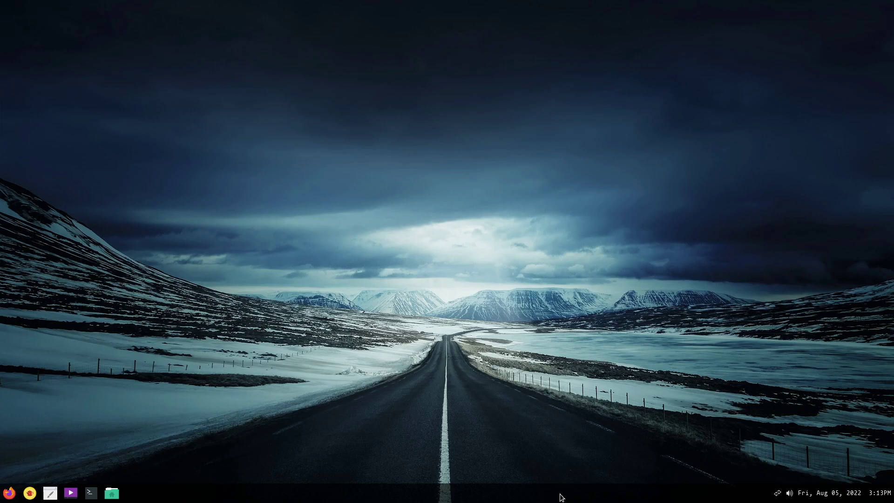
Launch Tint2 Settings from the desktop menu under Applications > Settings.
right_click(381, 300)
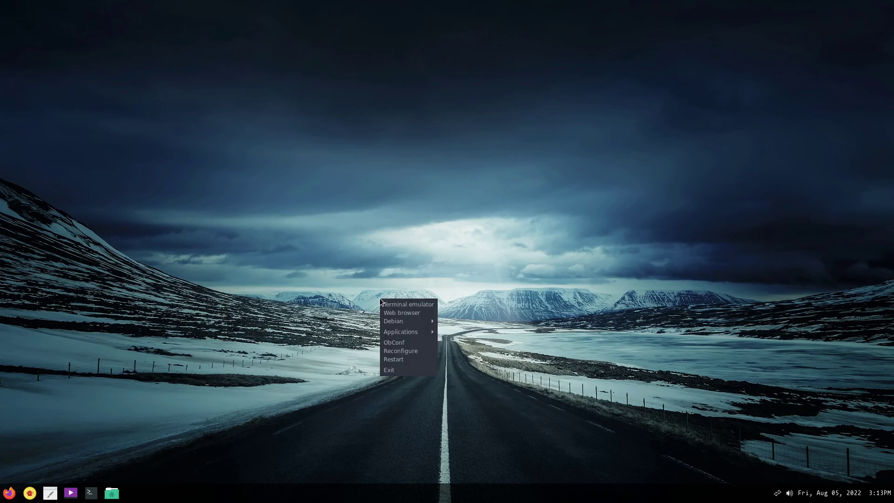
mouse_move(420, 332)
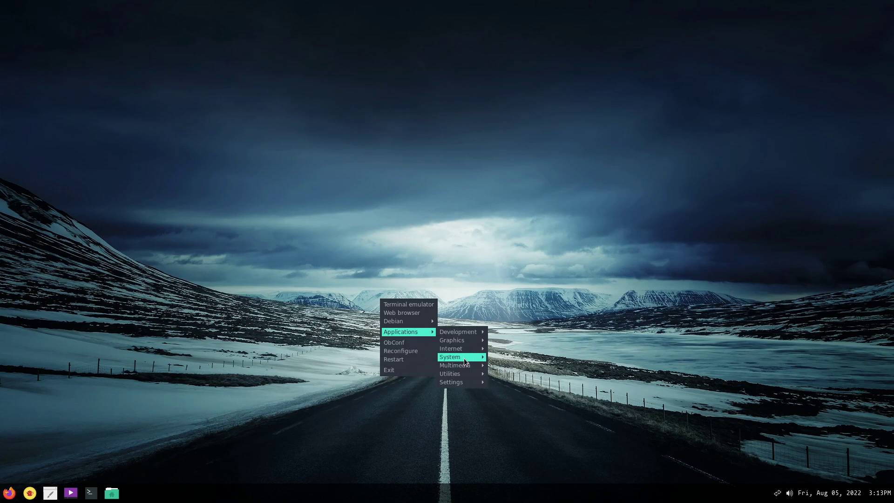
mouse_move(472, 382)
left_click(521, 399)
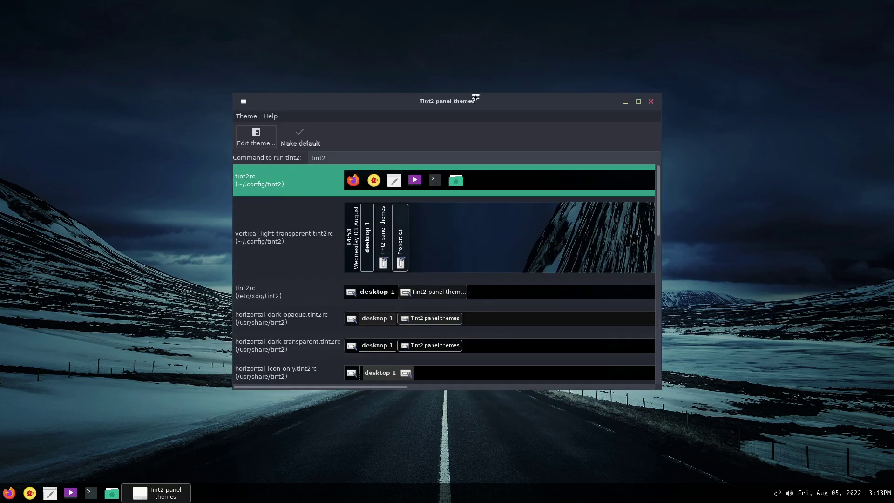
left_click_drag(465, 106, 312, 69)
Edit the tint2rc theme and view its Clock and Panel geometry pages (length 100%, size 42 px).
left_click(101, 100)
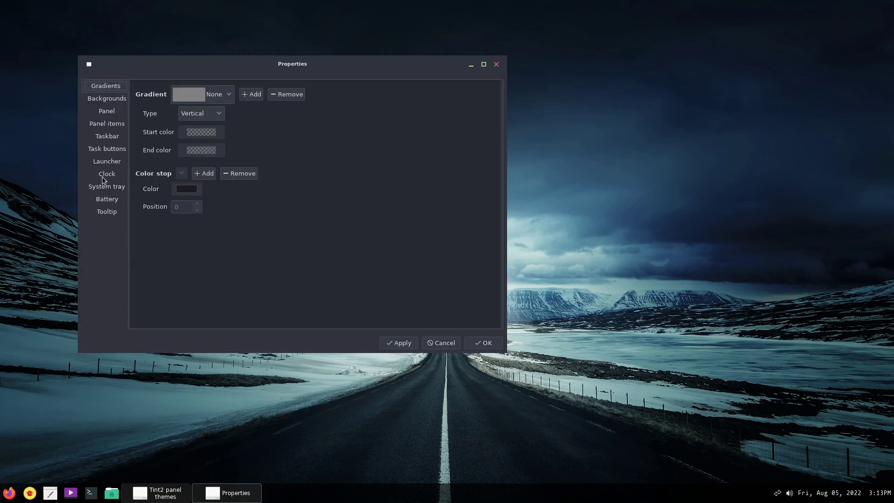
left_click(102, 177)
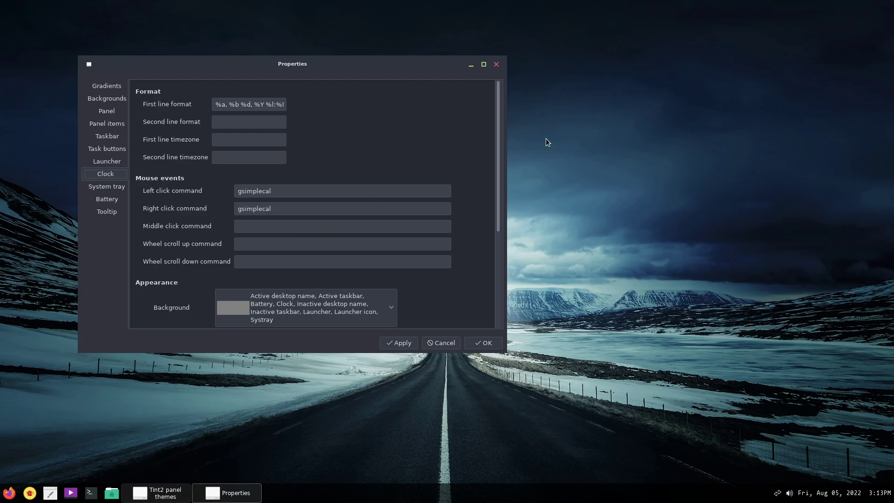
left_click_drag(498, 153, 512, 266)
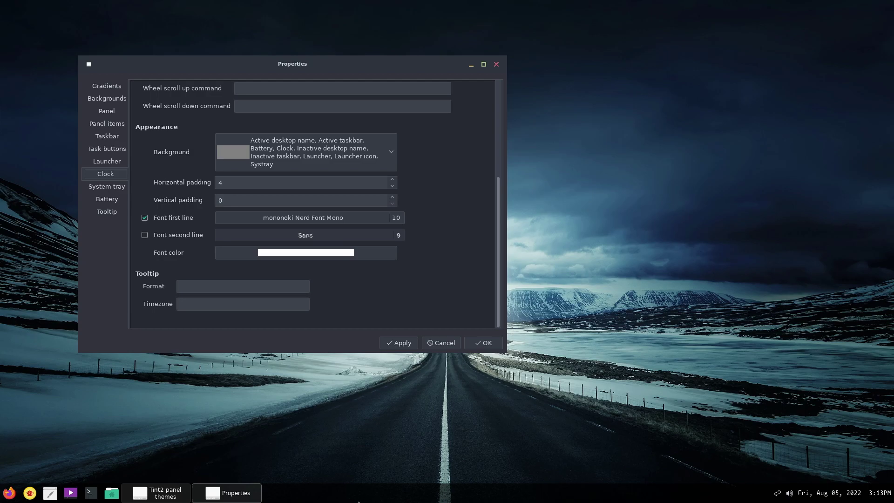
left_click(108, 114)
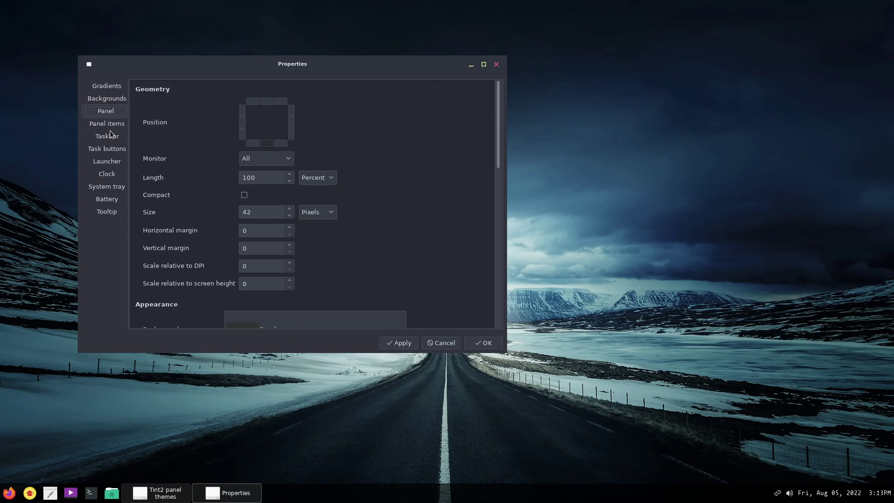
Review the Launcher settings, then close the tint2rc Properties window.
left_click(111, 163)
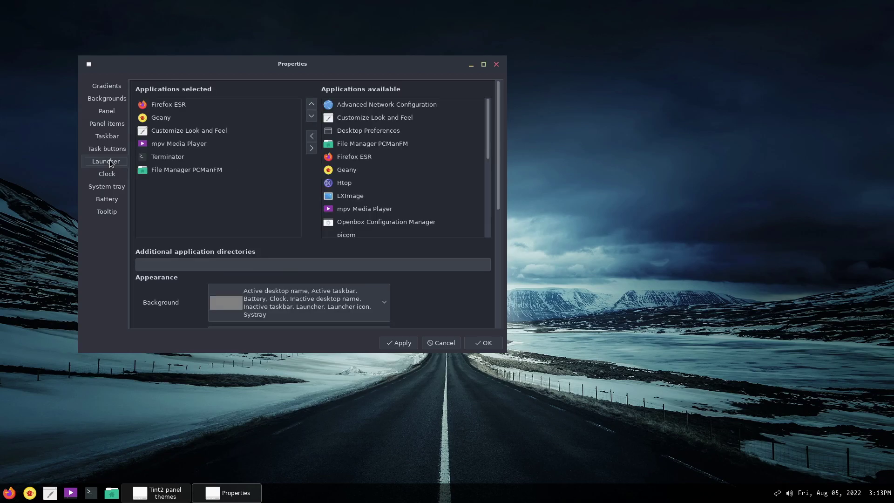
left_click_drag(497, 139, 501, 236)
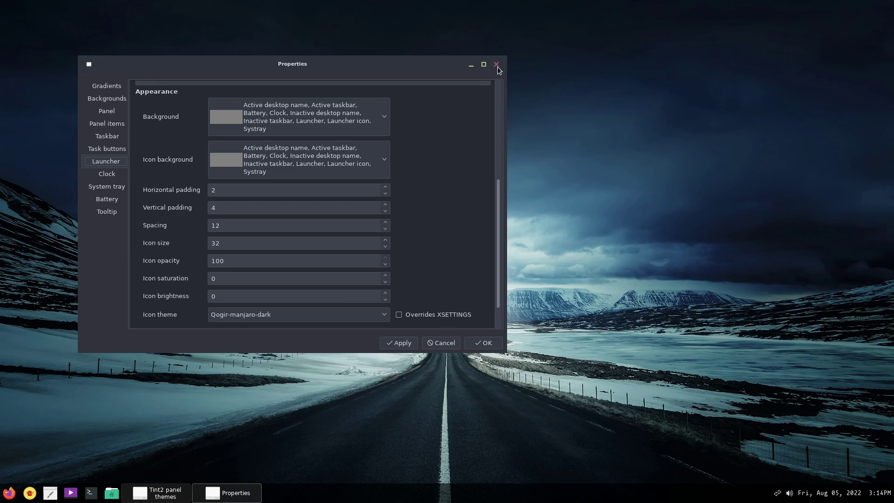
left_click(497, 64)
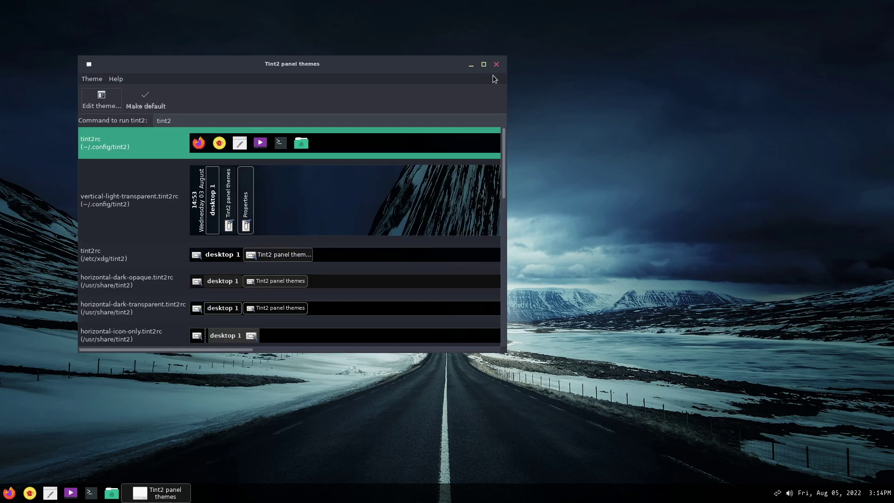
Close the panel themes window and open the home folder in PCManFM at the upper left.
left_click(497, 64)
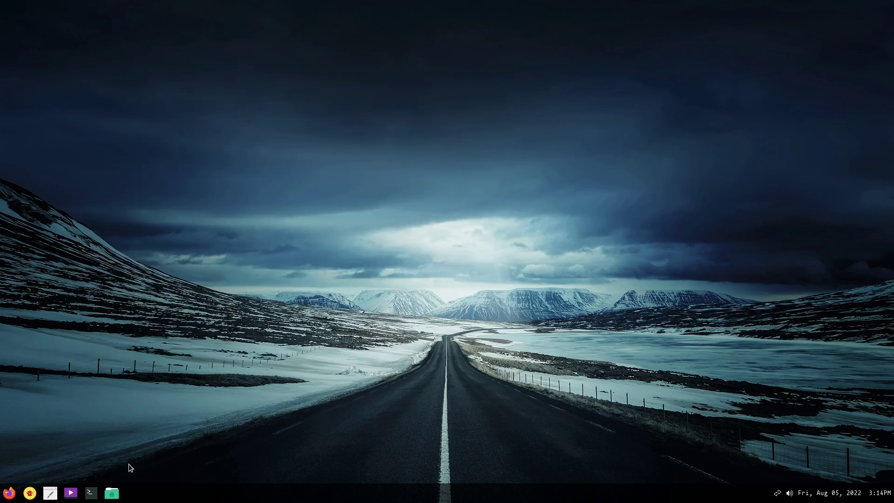
left_click(112, 493)
left_click_drag(433, 70, 249, 47)
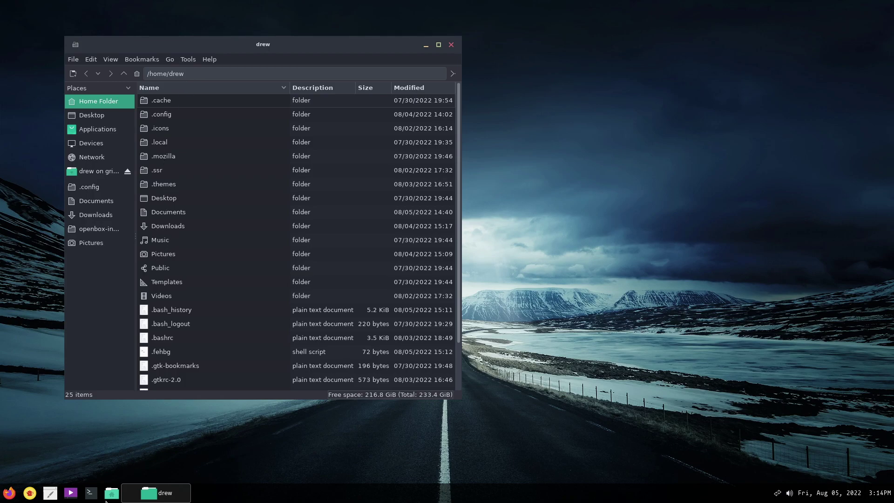
Launch Firefox and go via the GitHub profile suggestion to the openbox-install repository page.
left_click(4, 496)
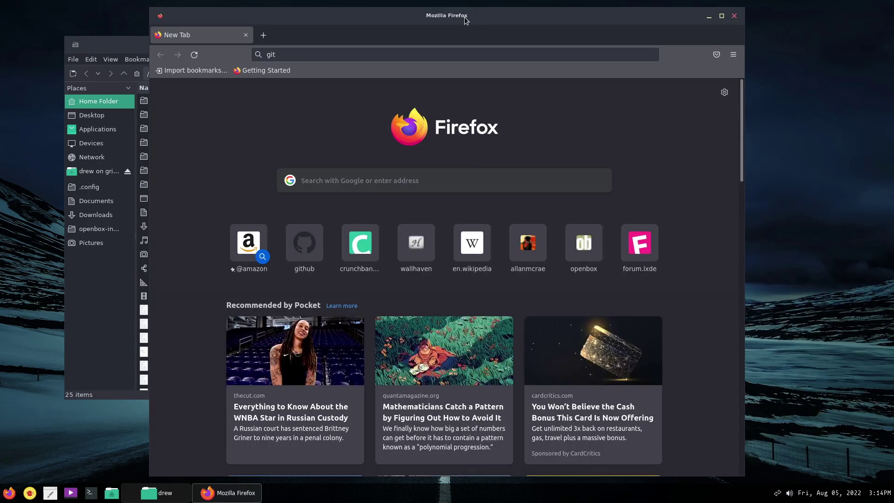
left_click_drag(475, 12, 645, 18)
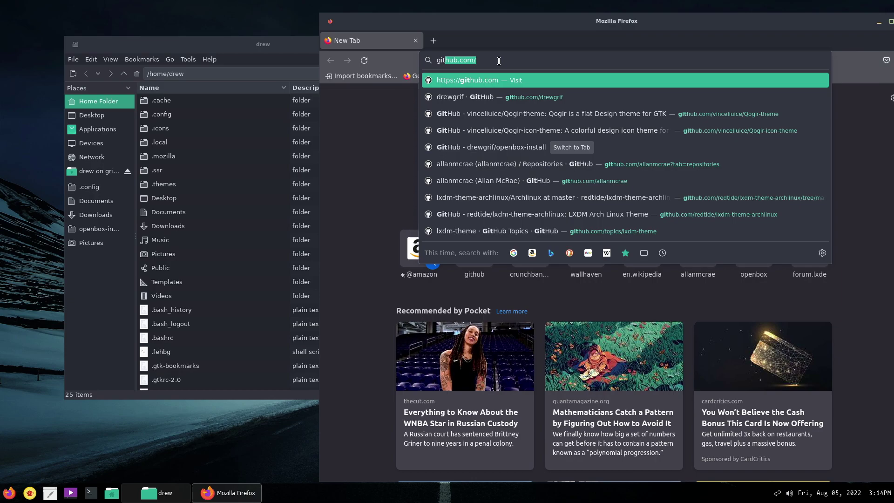
left_click(546, 98)
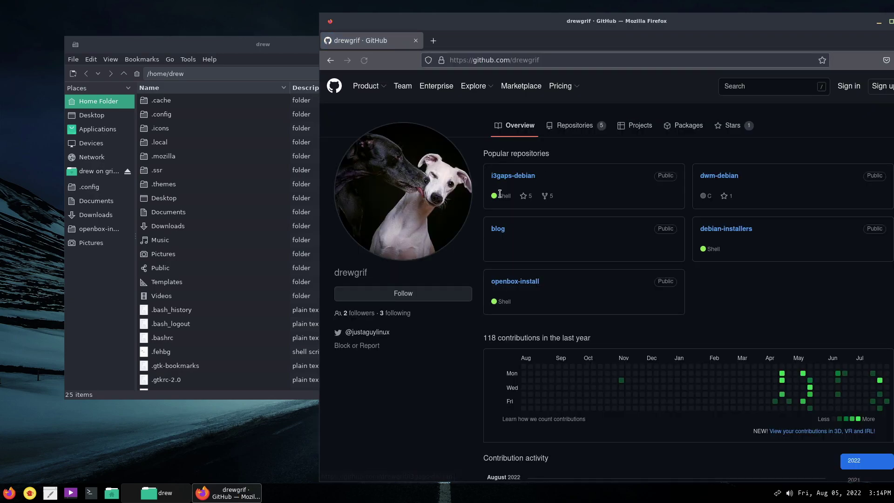
left_click(599, 288)
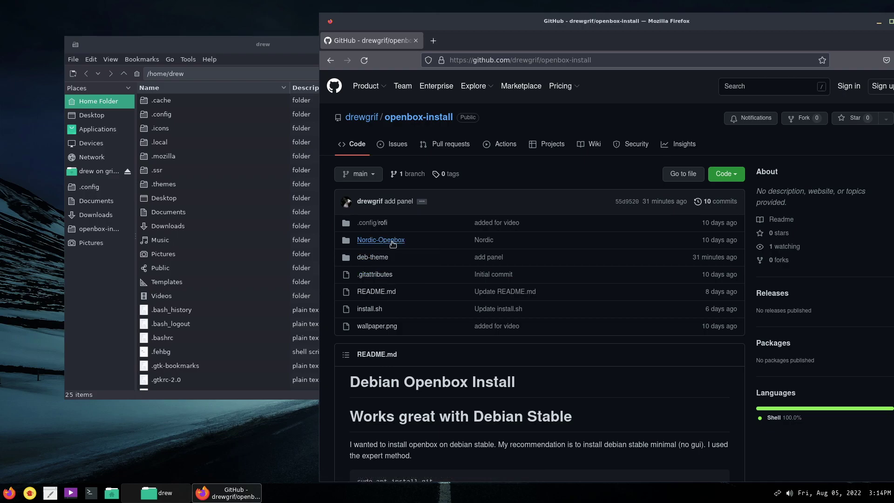
left_click_drag(685, 264, 743, 260)
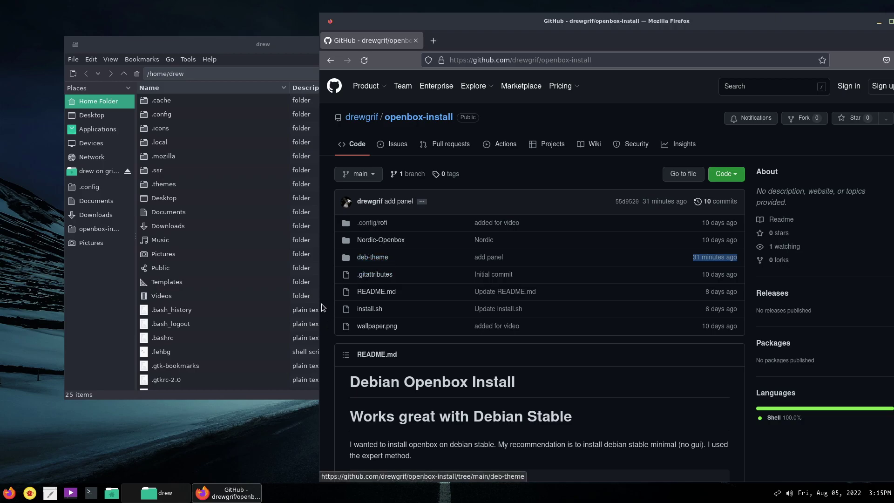
Open Terminator and git clone the openbox-install repository into the home folder.
left_click(91, 493)
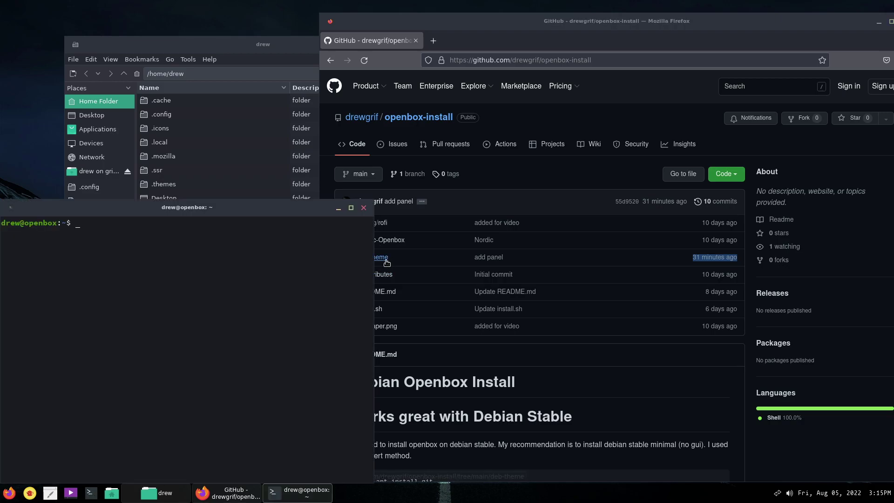
left_click_drag(247, 213, 459, 148)
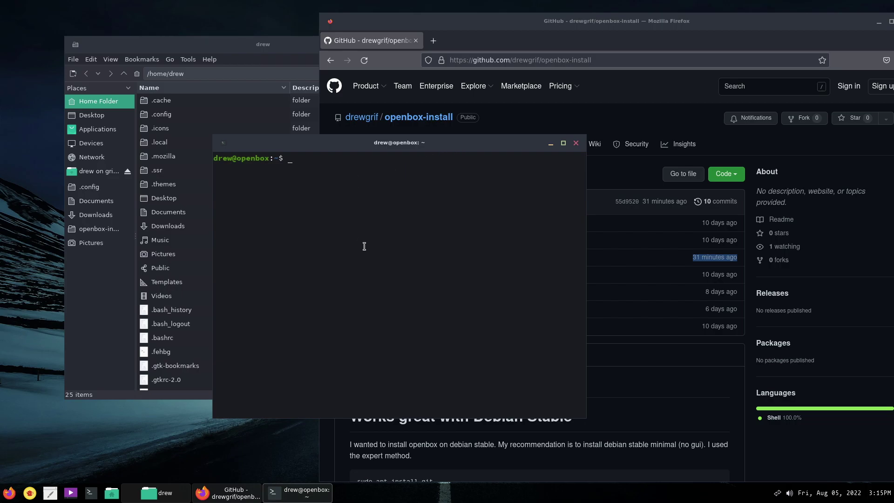
type("git clone https://github.com/drew")
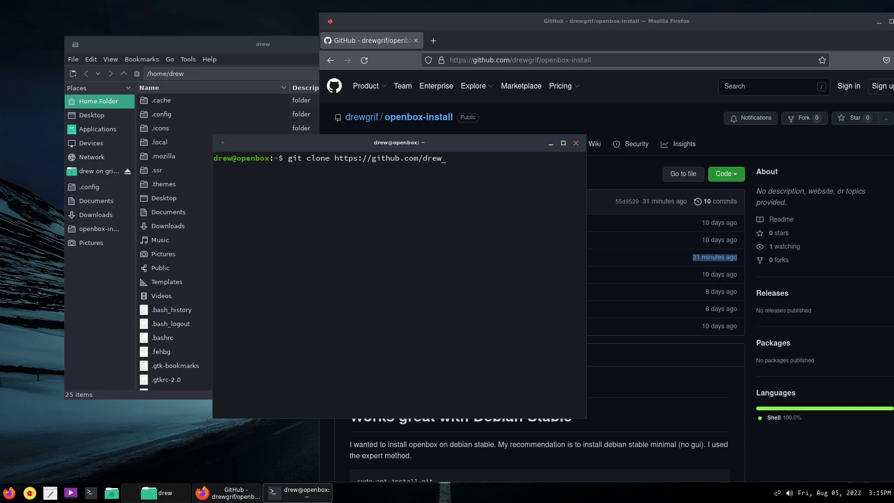
type("grif/openbox-install")
key("Return")
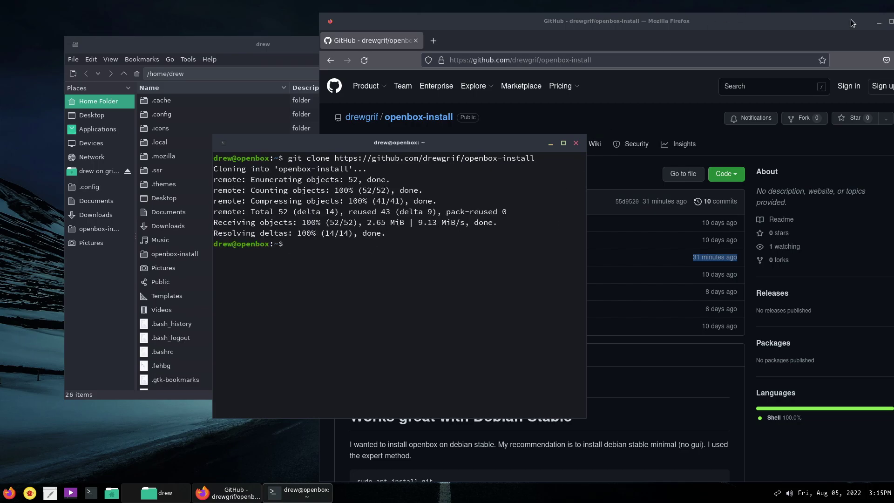
Close Firefox and the file manager, and move the terminal to the upper right.
left_click_drag(829, 23, 686, 20)
left_click(761, 18)
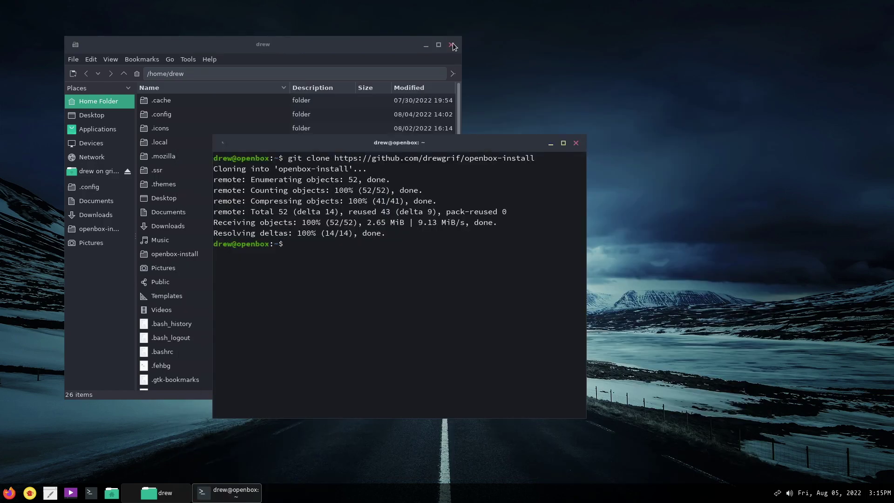
left_click(453, 48)
left_click(451, 45)
left_click_drag(407, 145, 653, 100)
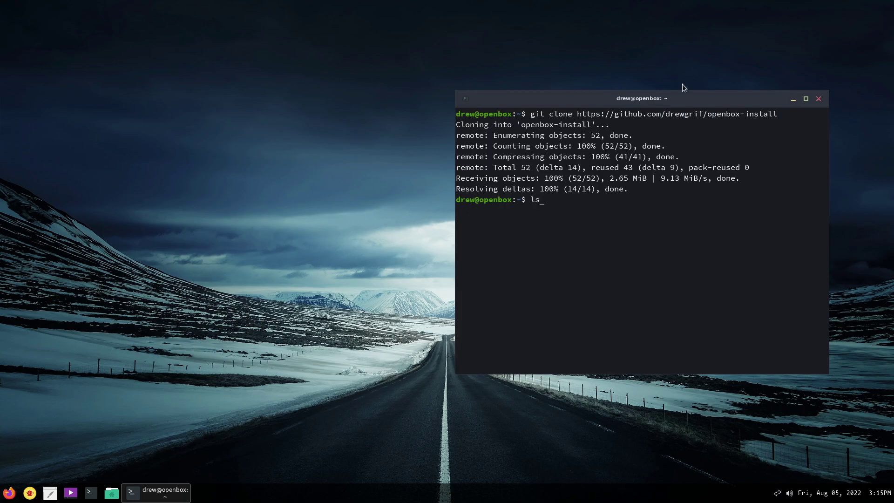
List the home folder and cd into openbox-install using Tab completion.
key("Return")
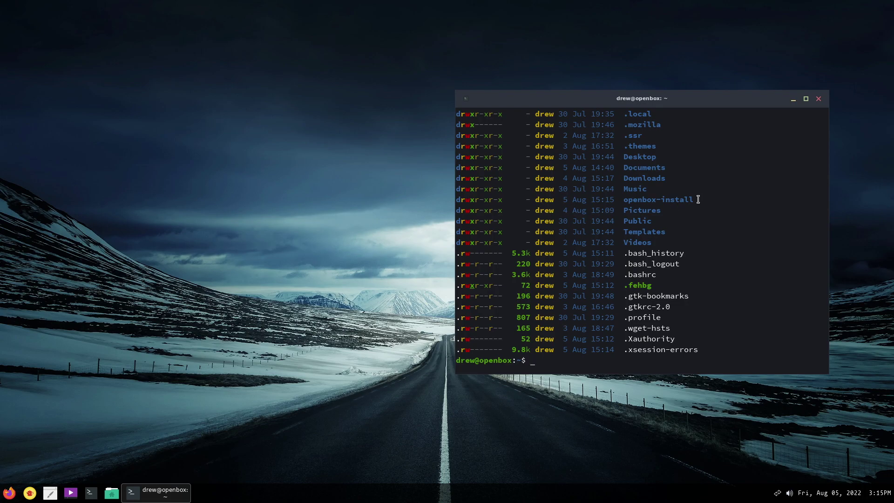
double_click(698, 199)
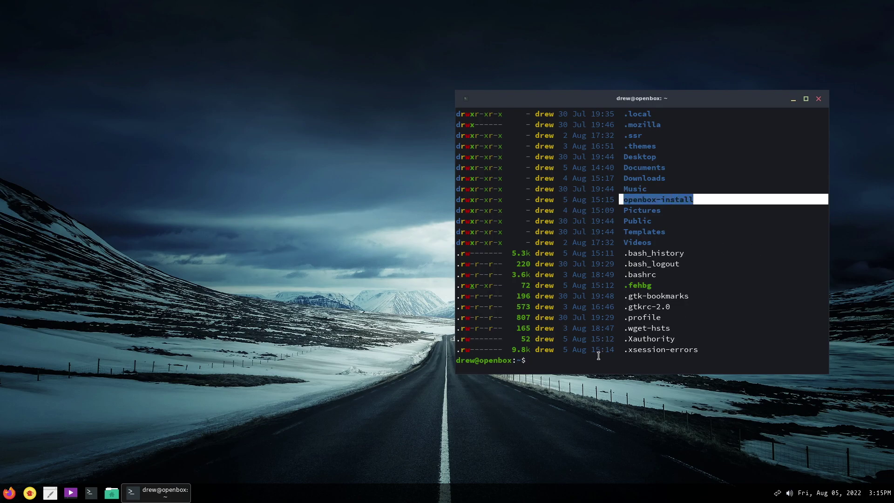
type("cd o")
key("Tab")
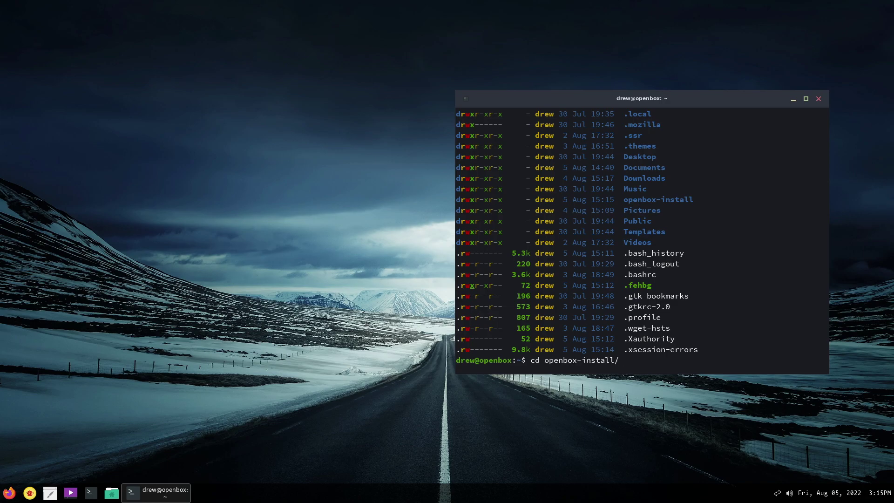
key("Return")
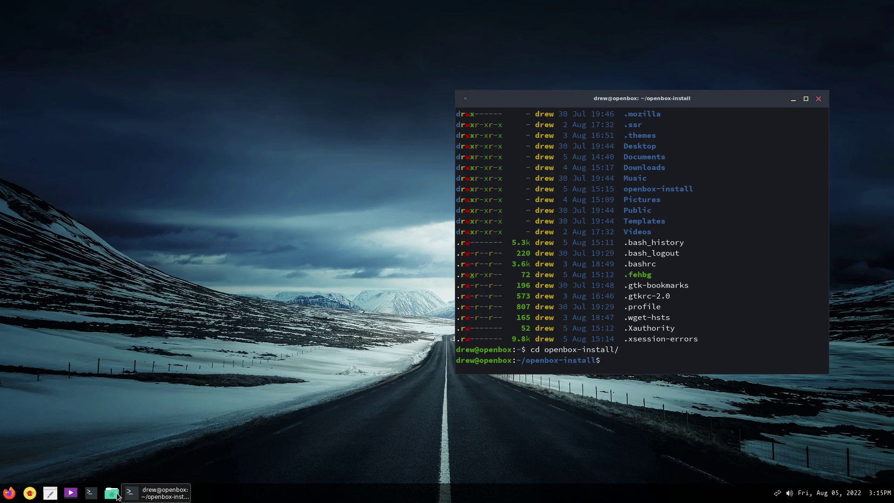
left_click(114, 495)
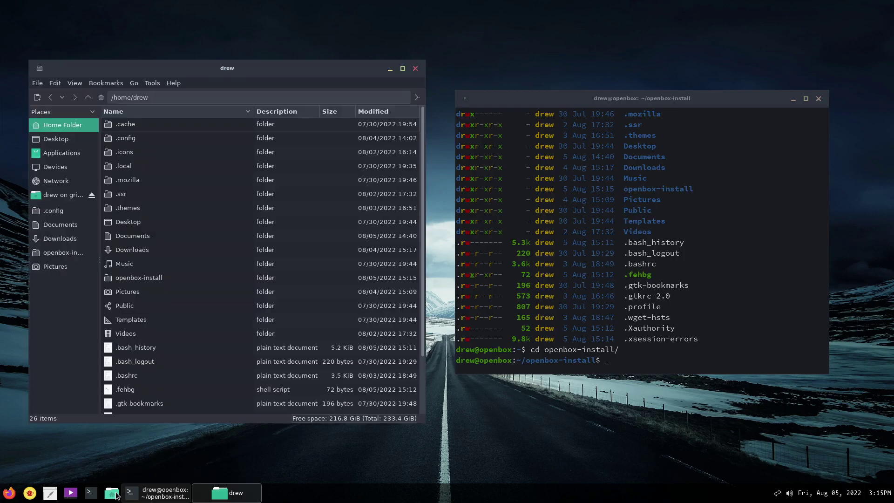
Close the terminal and open the openbox-install folder in PCManFM.
left_click(819, 99)
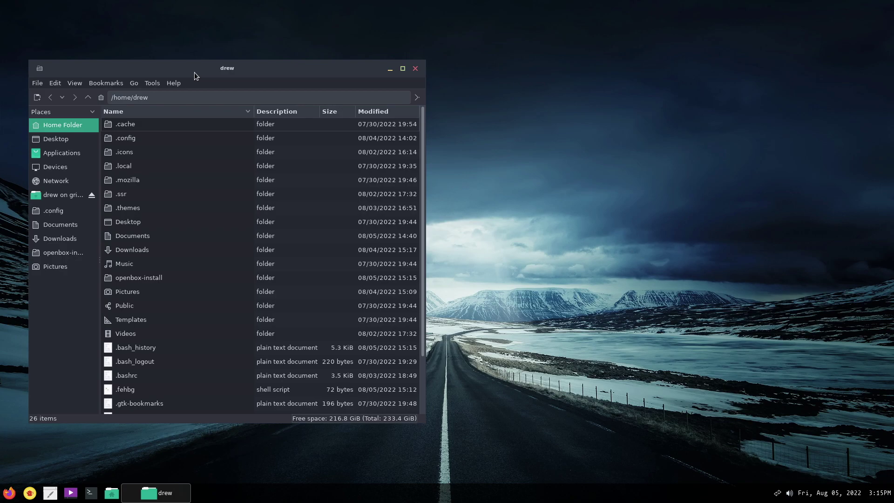
mouse_move(199, 70)
left_mouse_down()
mouse_move(230, 26)
mouse_move(214, 44)
mouse_move(245, 43)
left_mouse_up()
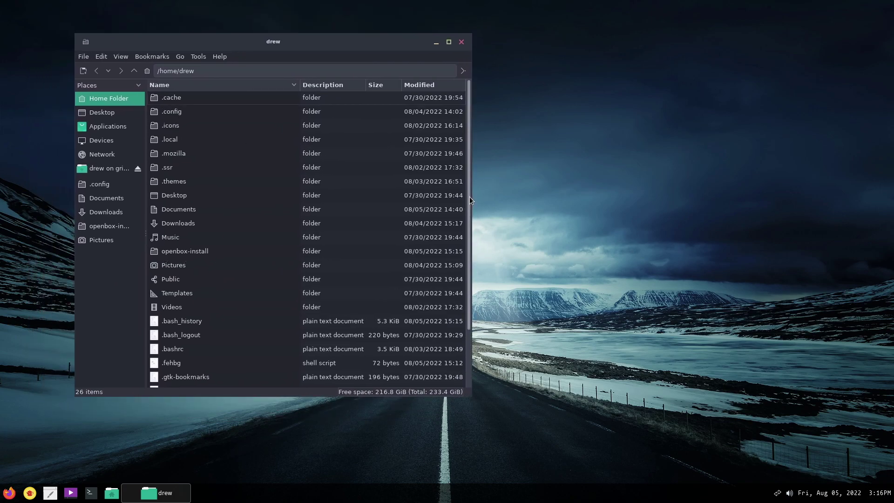
left_click_drag(469, 197, 471, 285)
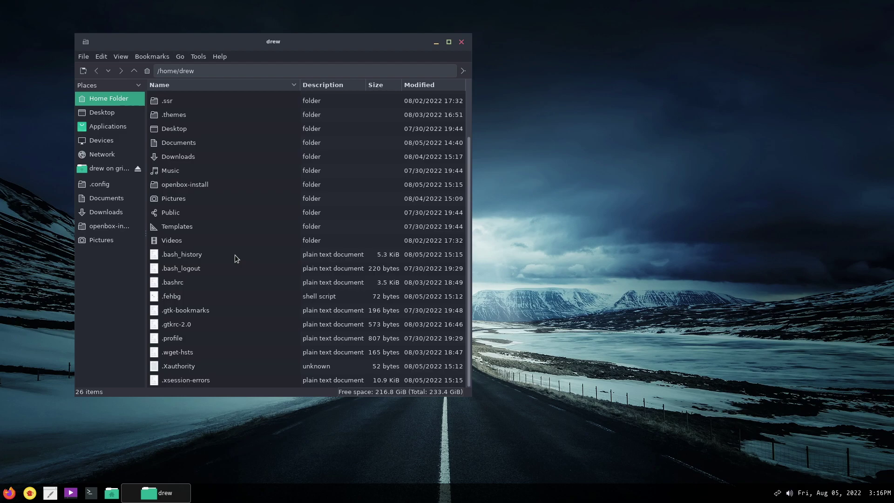
scroll(234, 250, "up", 2)
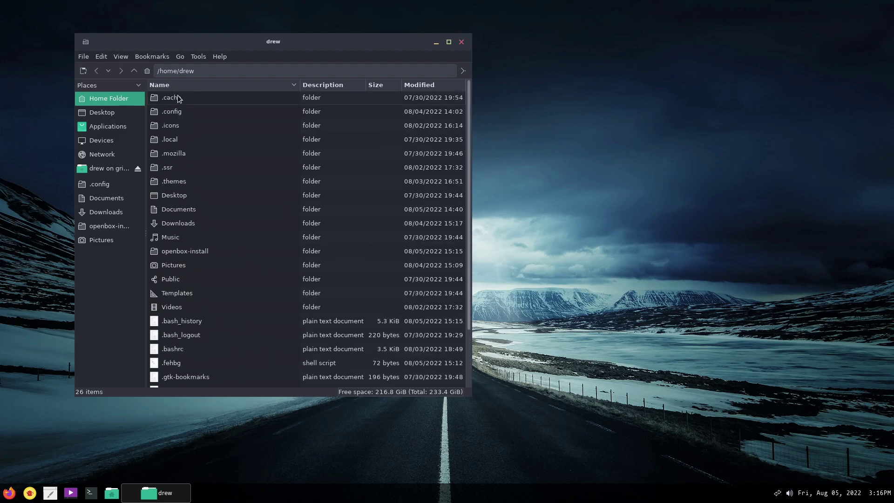
left_click(177, 250)
double_click(177, 251)
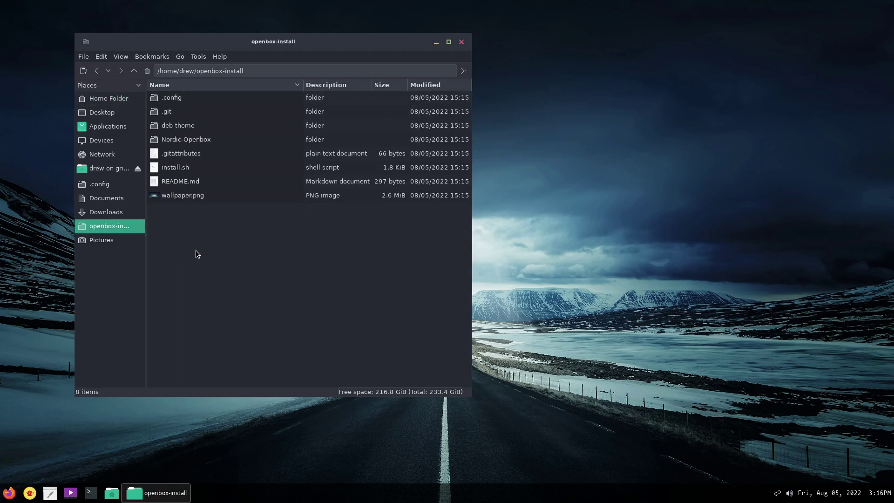
Open a terminal in the openbox-install folder with F4.
right_click(232, 266)
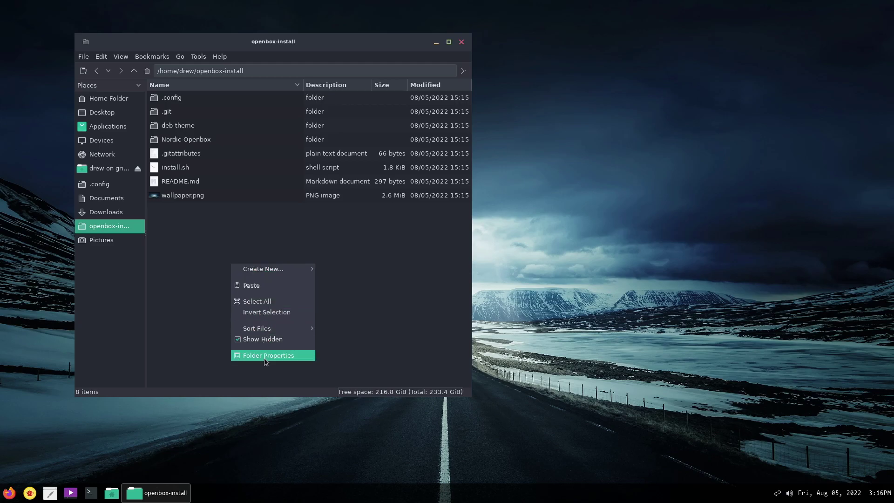
left_click(180, 261)
left_click(197, 58)
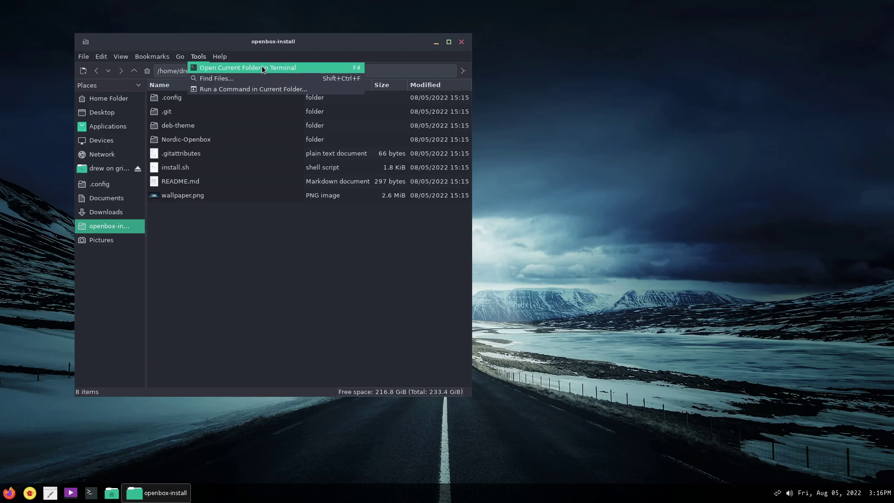
left_click(289, 311)
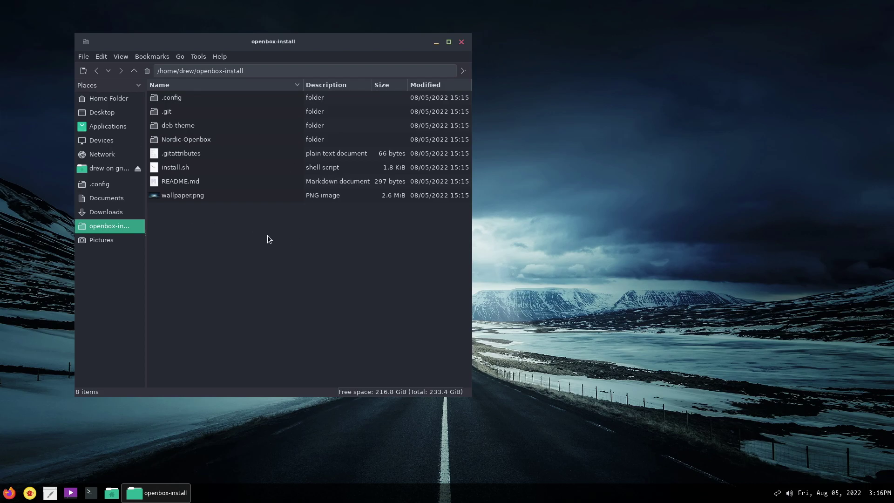
key("F4")
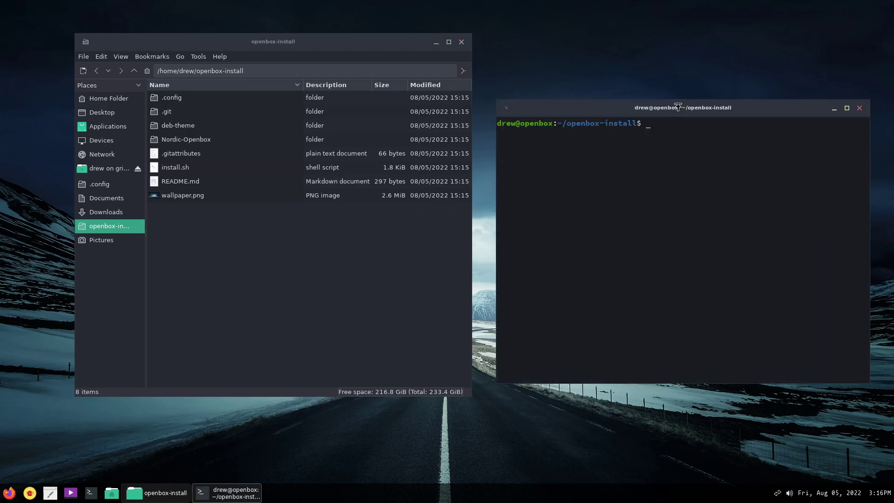
Enlarge the terminal text and list the openbox-install folder contents.
left_click_drag(680, 108, 663, 51)
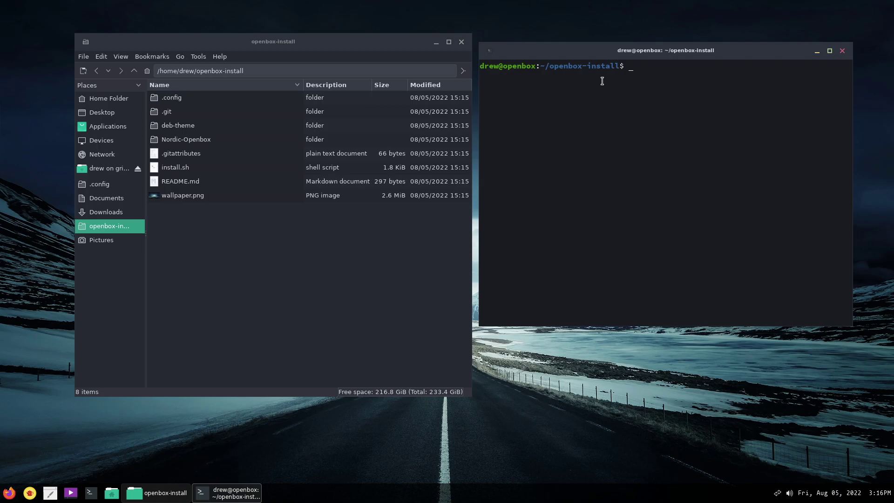
key("ctrl+plus")
key("ctrl+plus")
key("ctrl+plus")
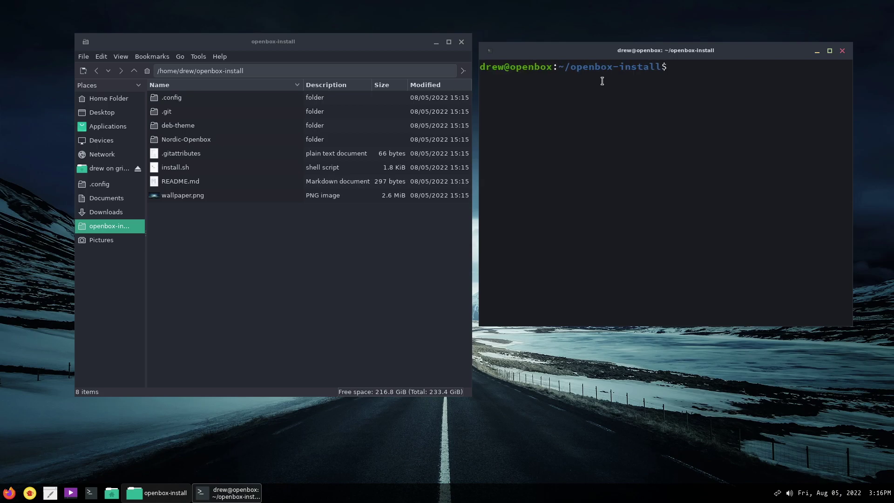
type("ls")
key("Return")
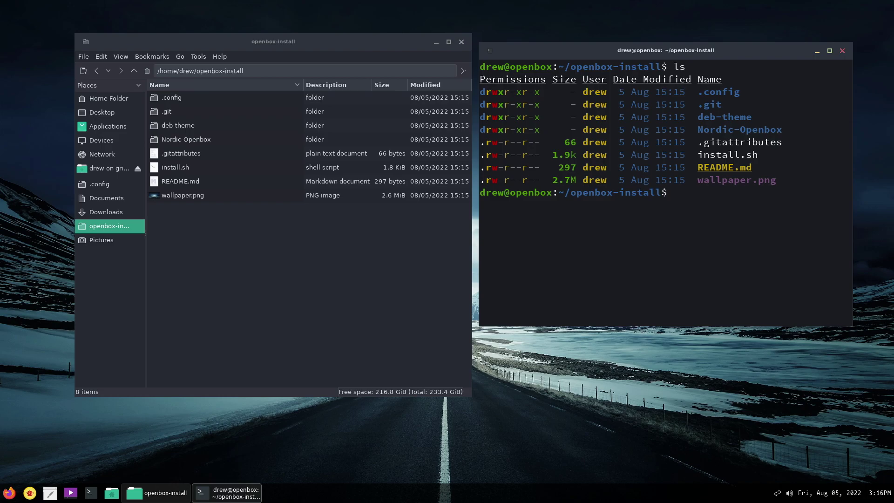
Copy deb-theme into /usr/share/lxdm/themes/ with sudo cp -r, closing the file manager.
type("su")
key("BackSpace")
key("BackSpace")
type("suop")
key("BackSpace")
key("BackSpace")
type("do cp -r deb")
key("Tab")
type("/usr/sh")
key("Tab")
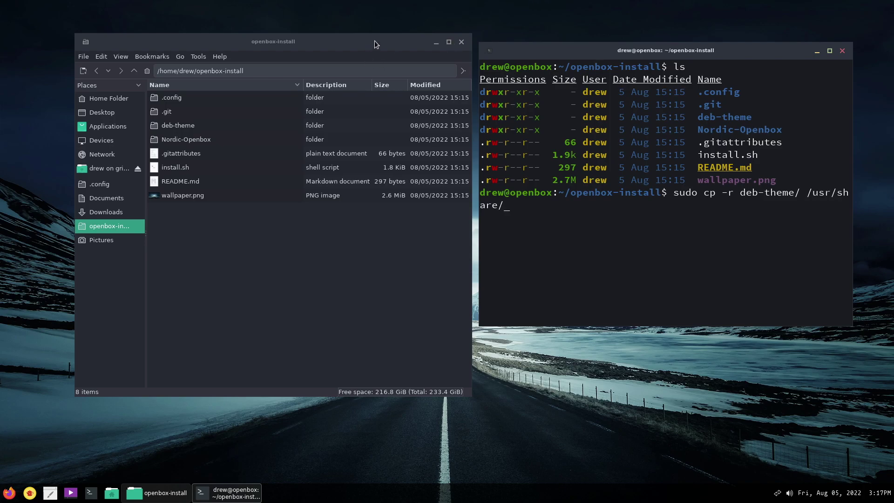
left_click(462, 42)
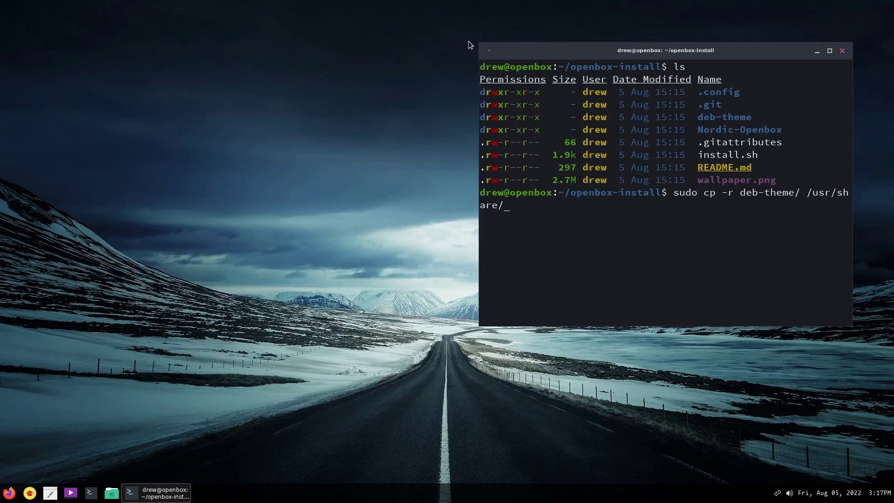
left_click_drag(479, 43, 80, 11)
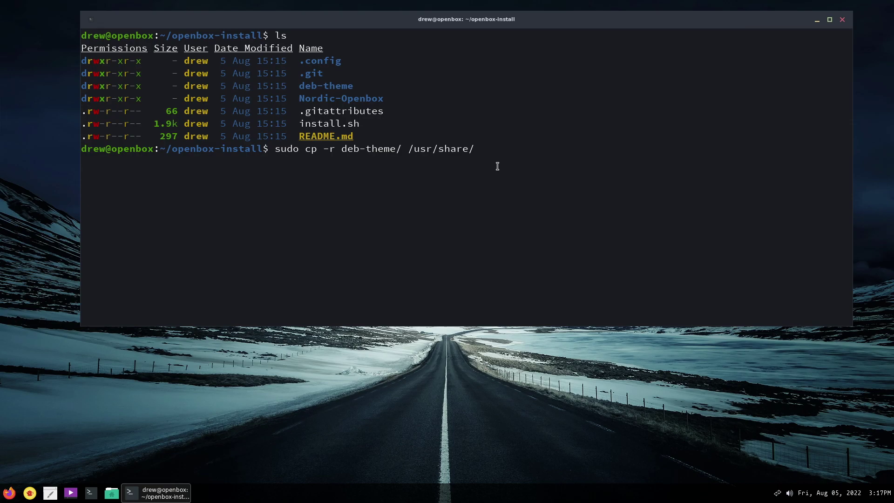
type("lxdm/themes/")
key("Return")
key("Return")
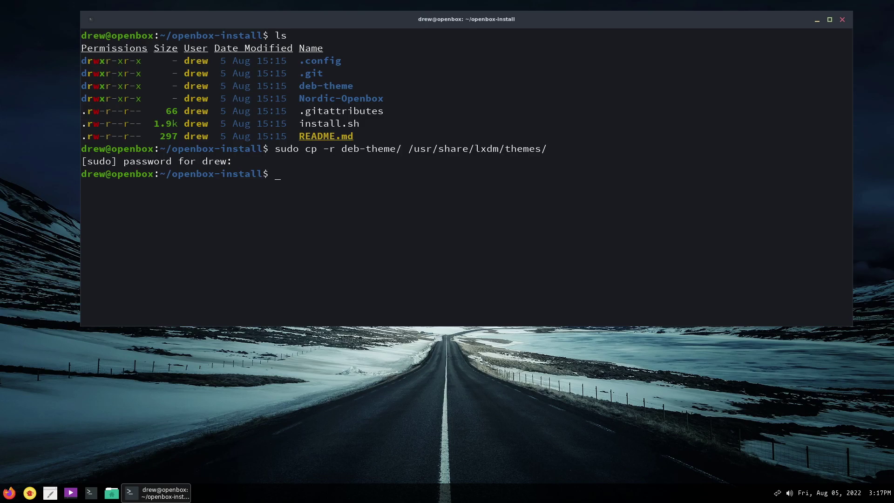
type("cd /usr/share/lxdm/th")
Change into /usr/share/lxdm/themes and list it, spotting deb-theme among the themes.
key("Tab")
key("Return")
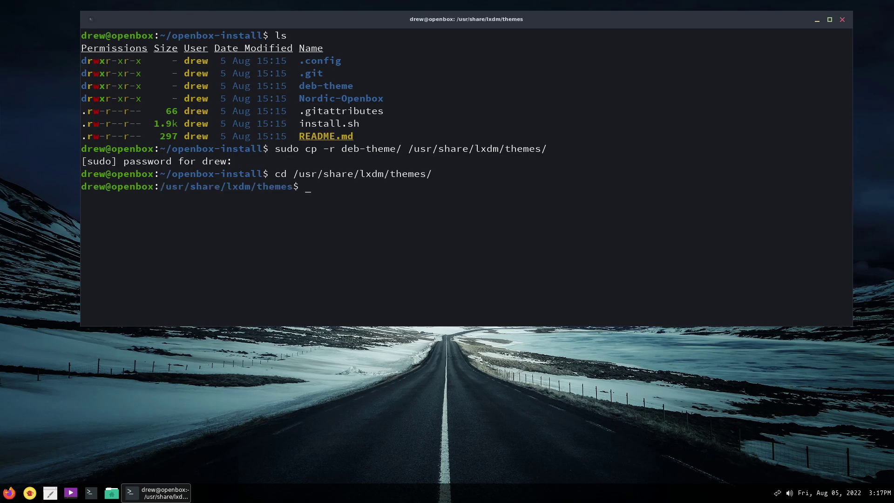
type("ls")
key("Return")
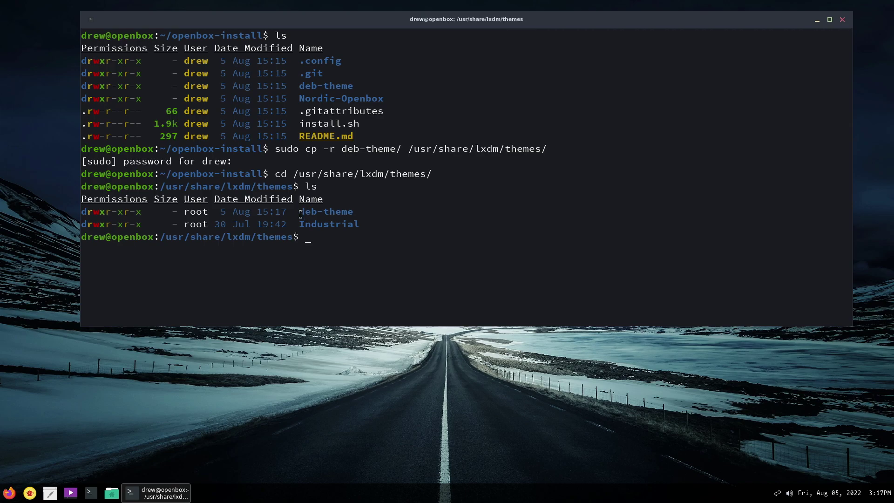
left_click_drag(300, 212, 354, 212)
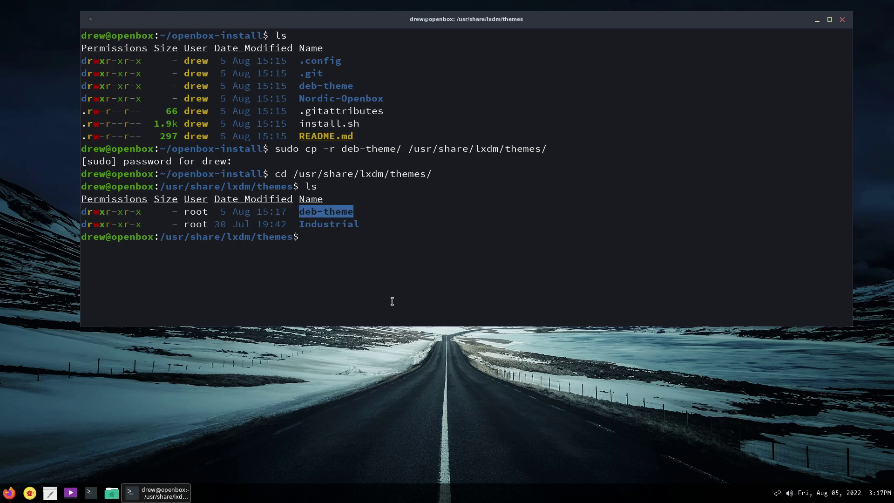
left_click(370, 258)
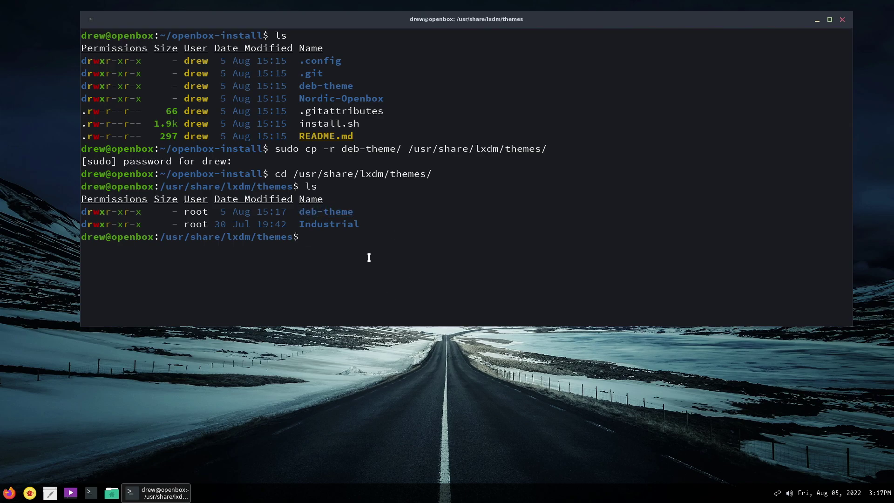
Enter deb-theme and list its files, such as greeter.ui, panel.png and wallpaper.png.
type("cd deb")
key("Tab")
key("Return")
type("ls")
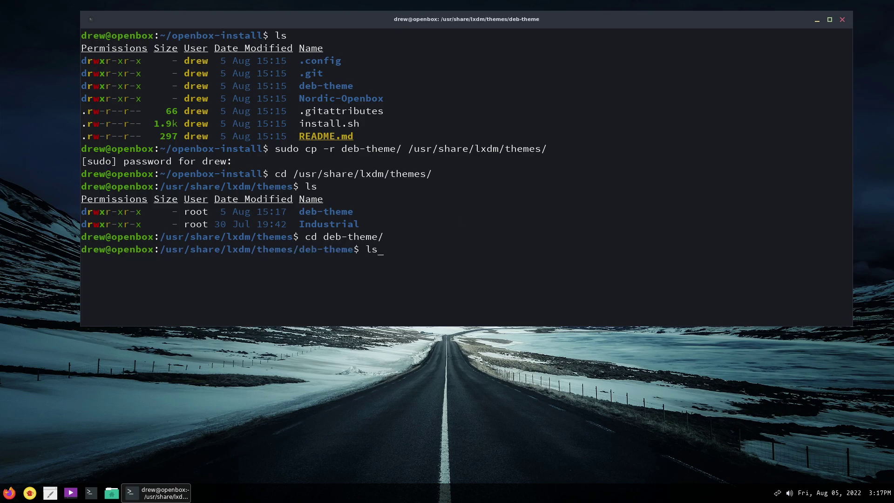
key("Return")
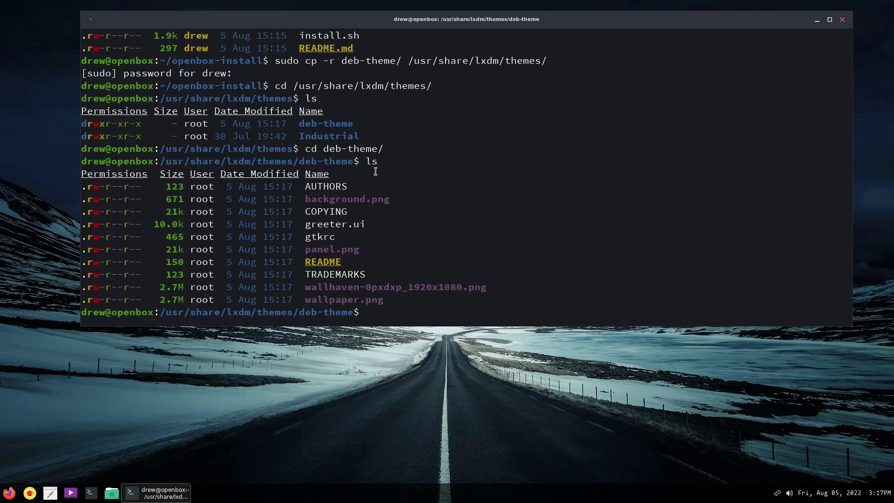
left_click_drag(513, 19, 593, 268)
left_click_drag(489, 276, 385, 83)
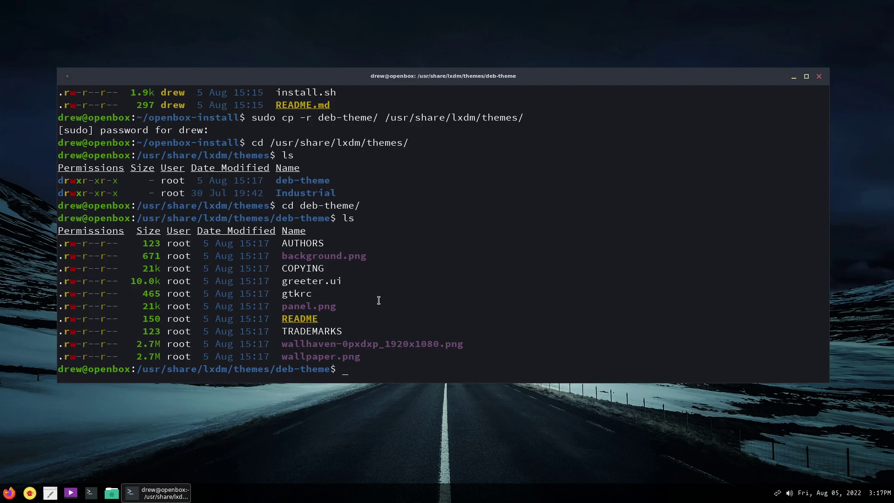
left_click_drag(341, 312, 281, 309)
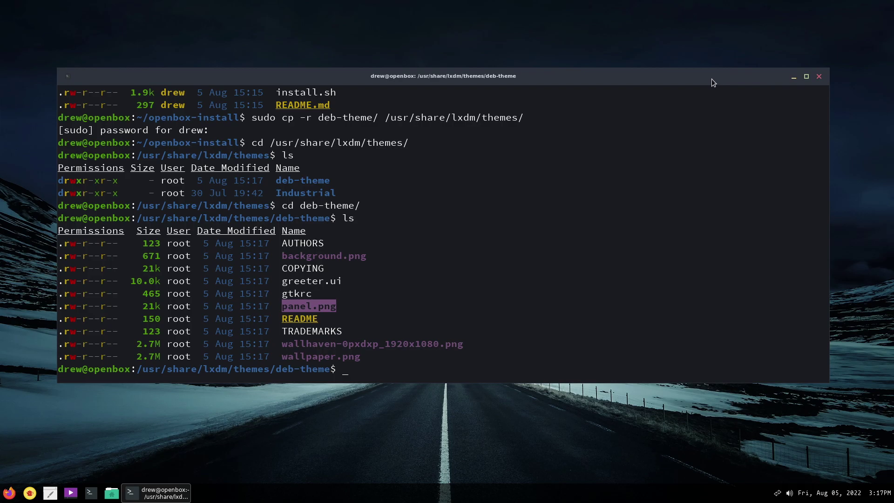
left_click_drag(711, 82, 764, 55)
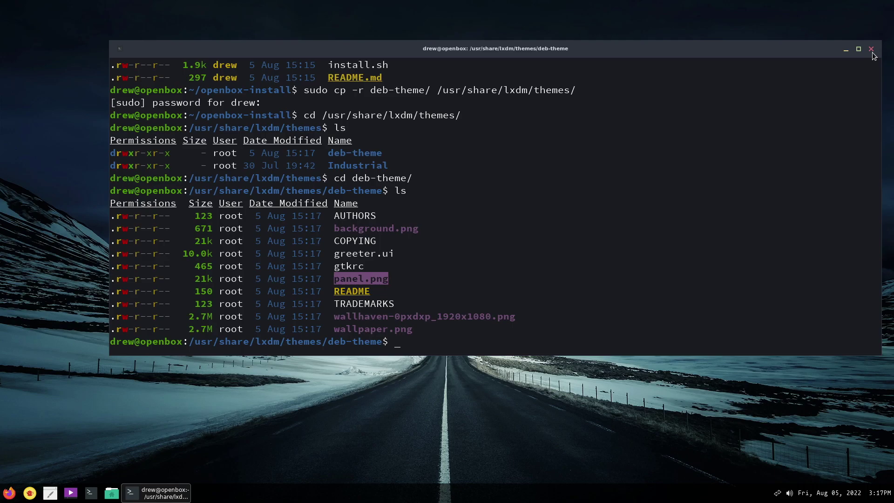
left_click_drag(844, 52, 783, 49)
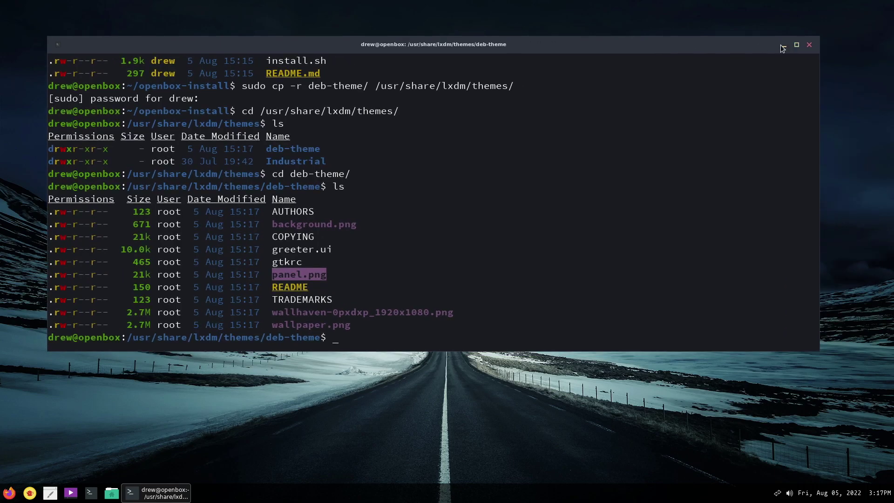
Replace the terminal with a new enlarged-text home terminal placed on the left.
left_click(810, 45)
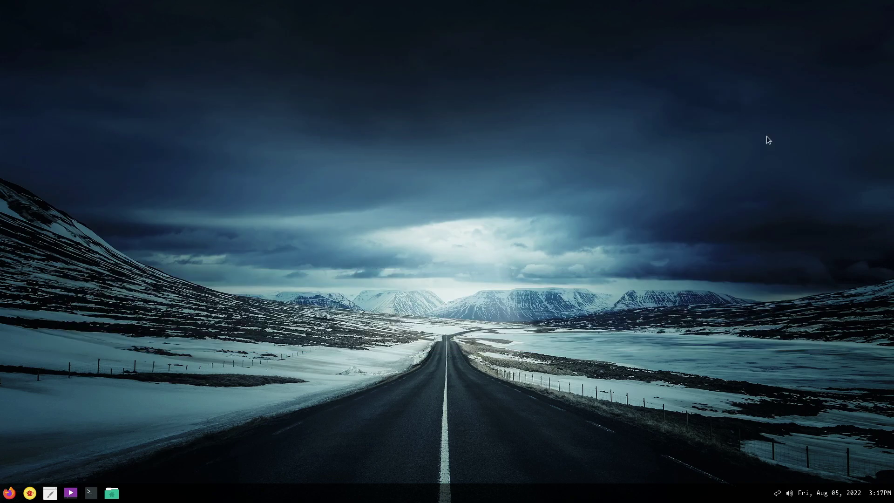
left_click(99, 499)
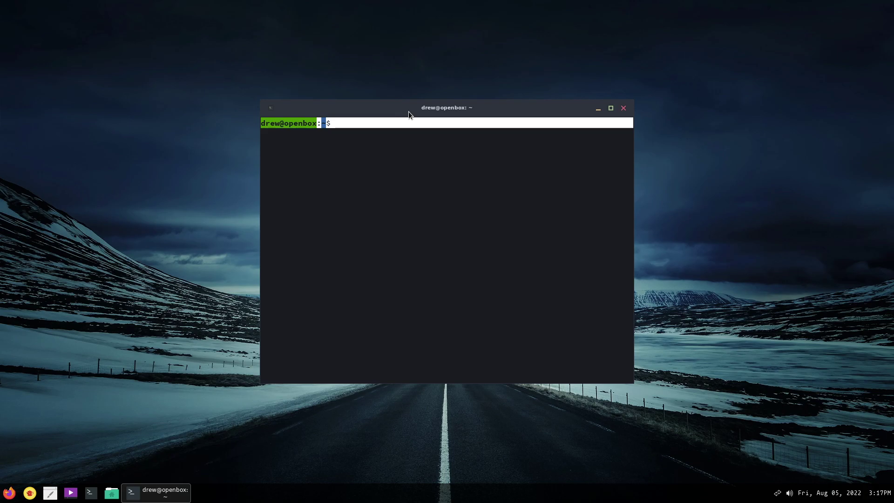
key("ctrl+plus")
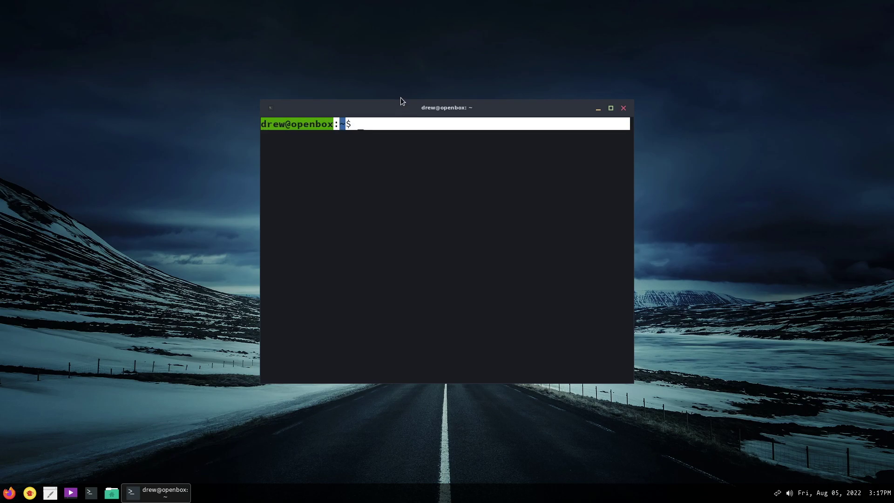
left_click_drag(373, 109, 238, 82)
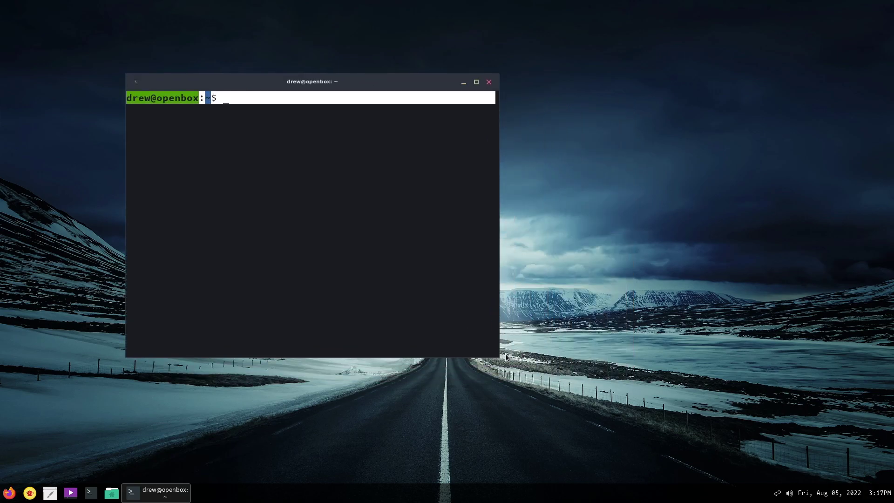
left_click_drag(373, 80, 301, 79)
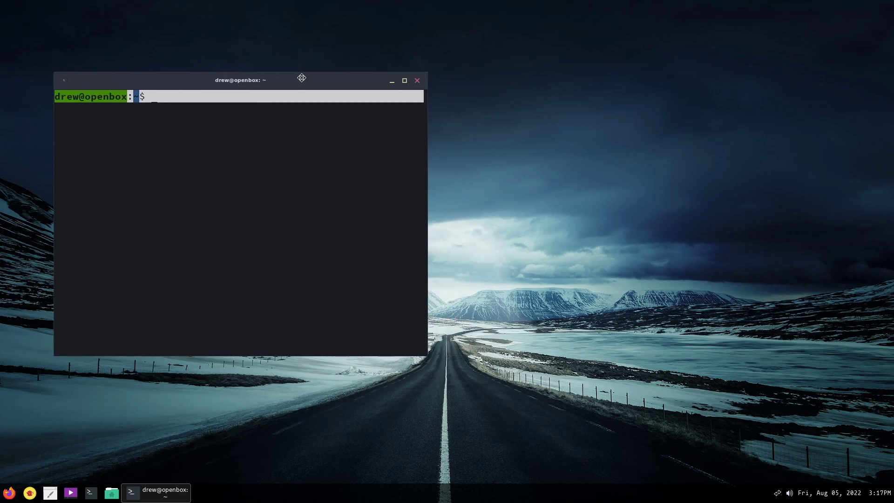
In a second terminal, list /usr/share/lxdm/themes showing deb-theme and Industrial.
left_click(91, 494)
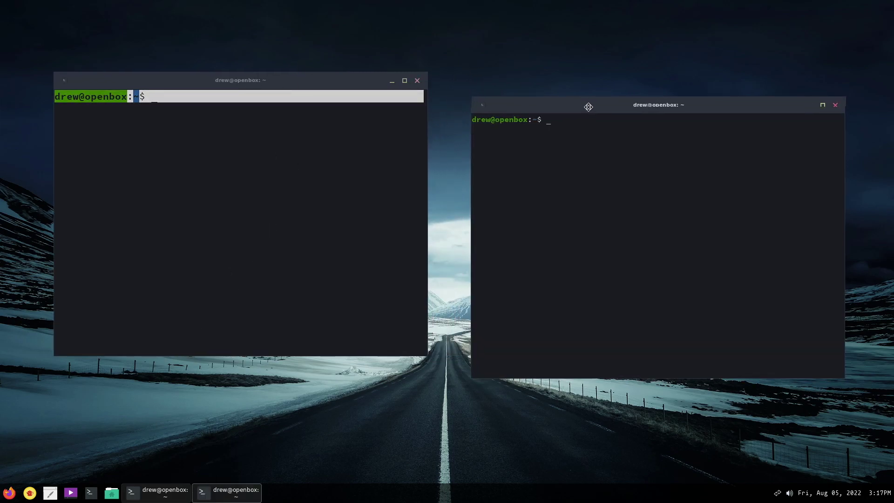
key("ctrl+plus")
key("ctrl+plus")
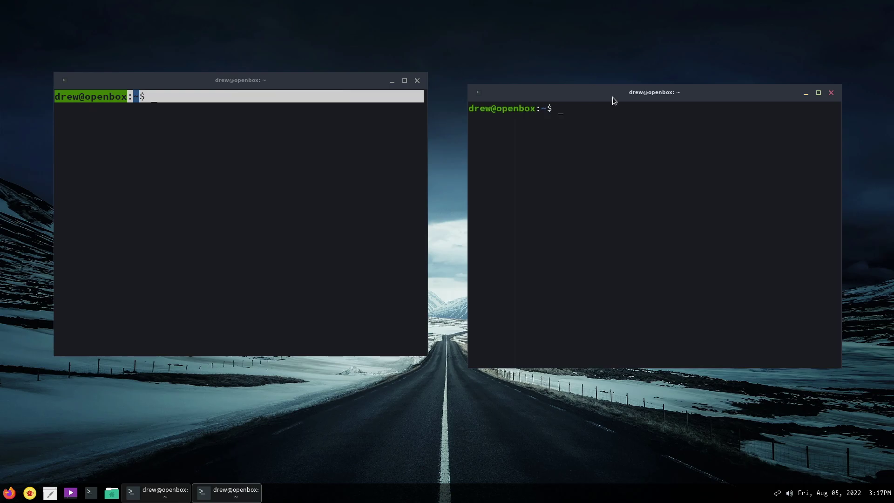
type("cd /i")
type("sr/share/lxdm/themes/")
key("Return")
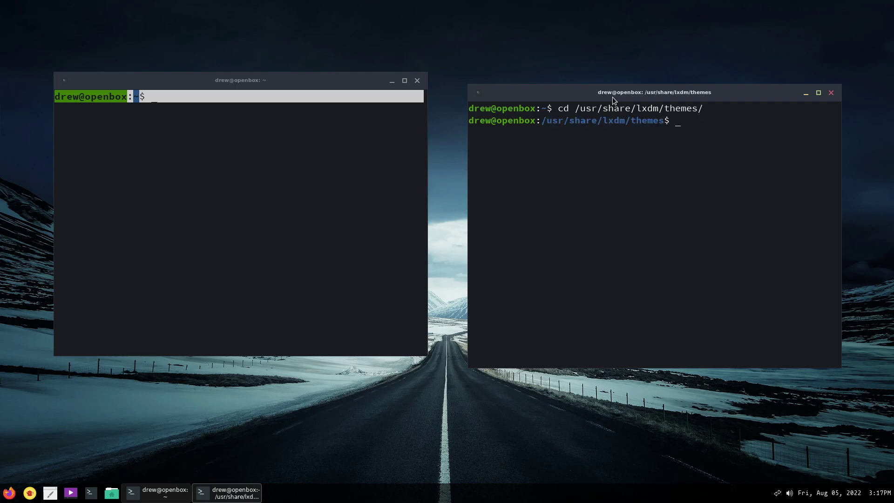
type("ls")
key("Return")
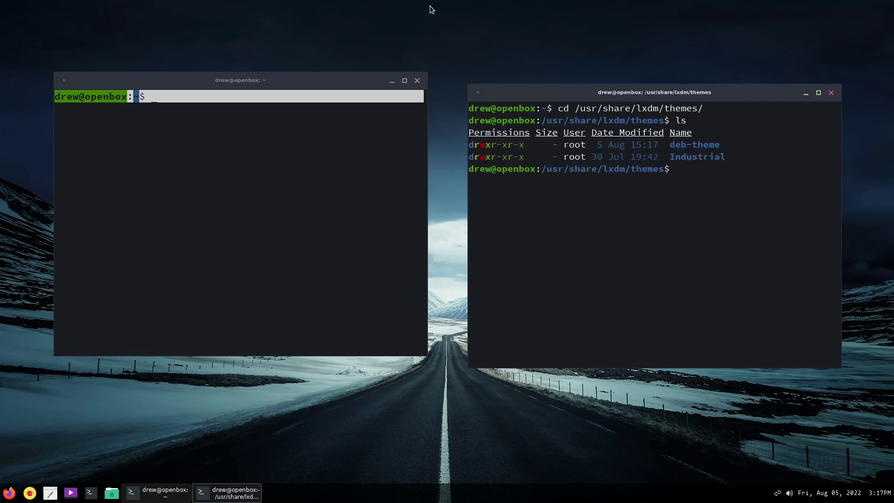
left_click(164, 171)
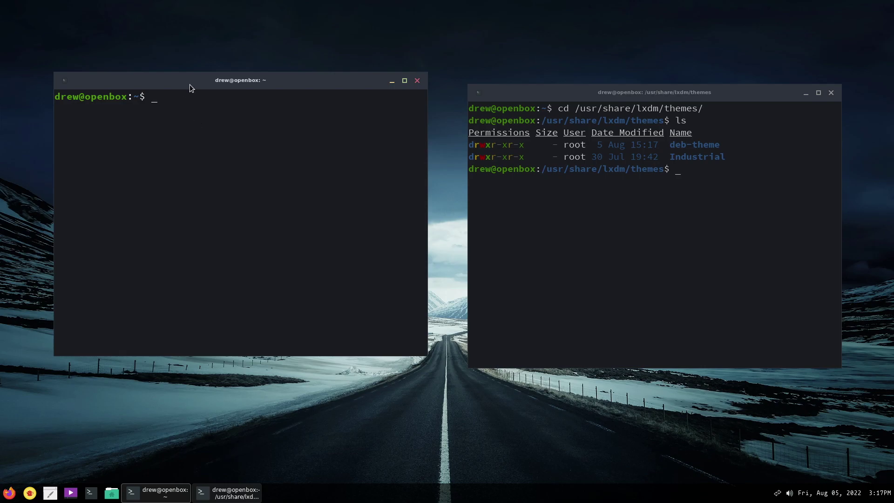
Move the left terminal down, then change into /etc/lxdm and list its files.
left_click_drag(189, 85, 189, 110)
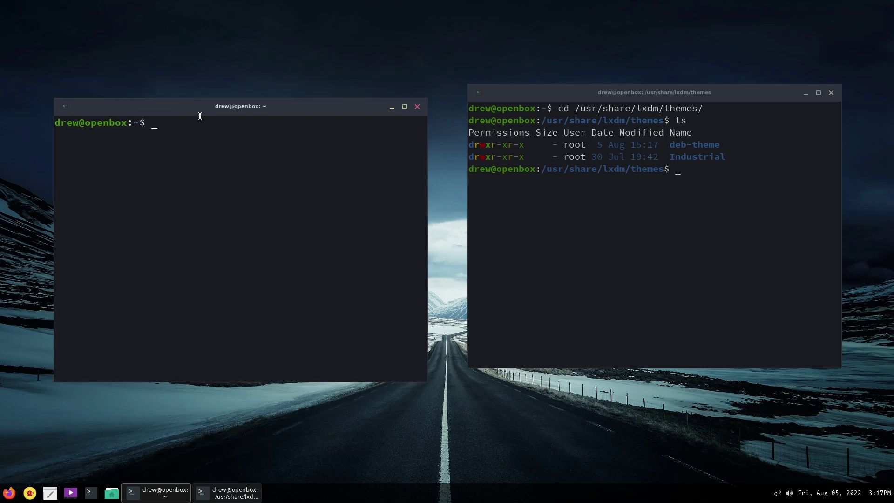
type("cd /etc/li")
key("BackSpace")
type("xdm/")
key("Return")
type("ls")
key("Return")
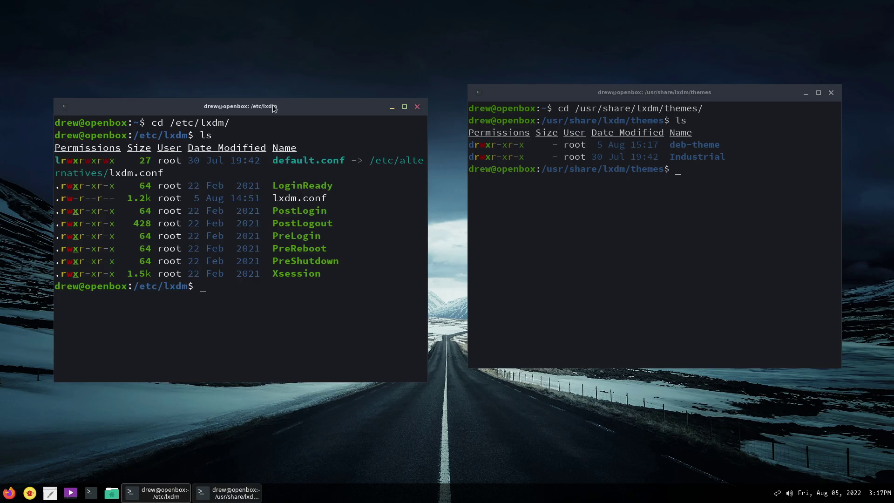
Enlarge and reposition the left terminal window, then start typing sudo micro lx.
left_click_drag(273, 105, 244, 44)
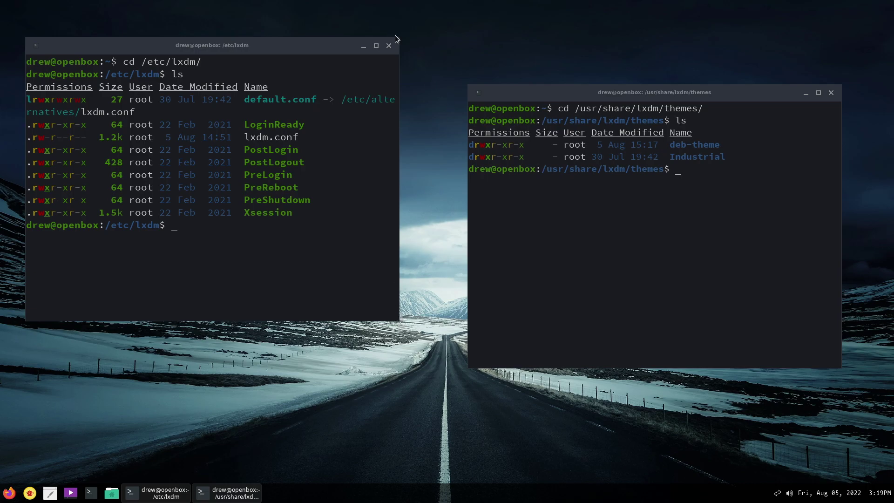
left_click_drag(394, 43, 498, 14)
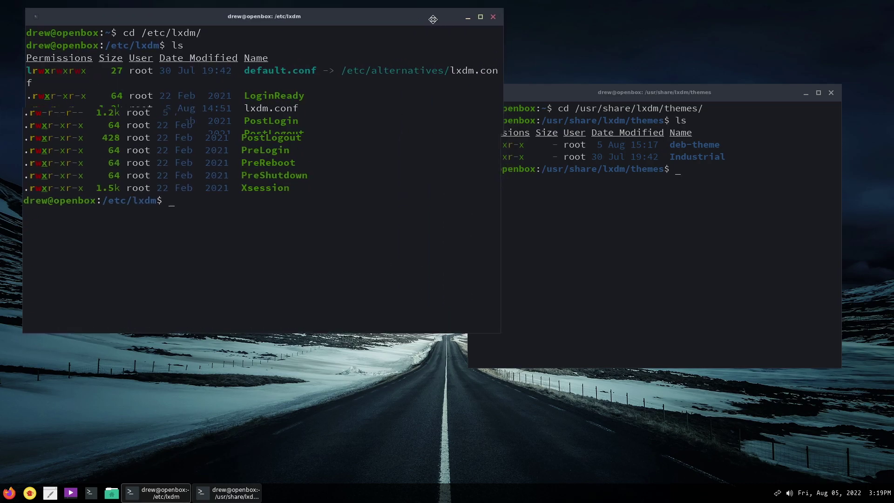
left_click_drag(432, 18, 367, 2)
type("s")
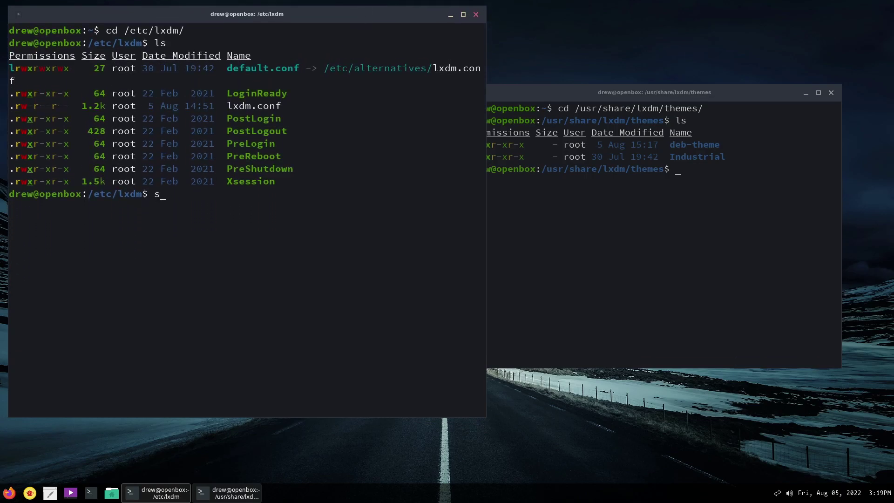
type("udo micro lx")
Open lxdm.conf as root in micro and scroll to the bottom_pane=1 line.
key("Tab")
key("Return")
key("Return")
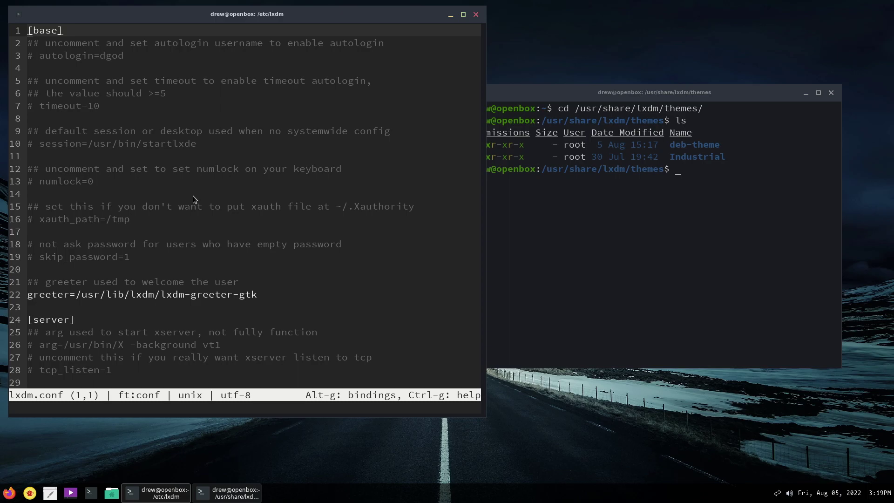
scroll(193, 195, "down", 3)
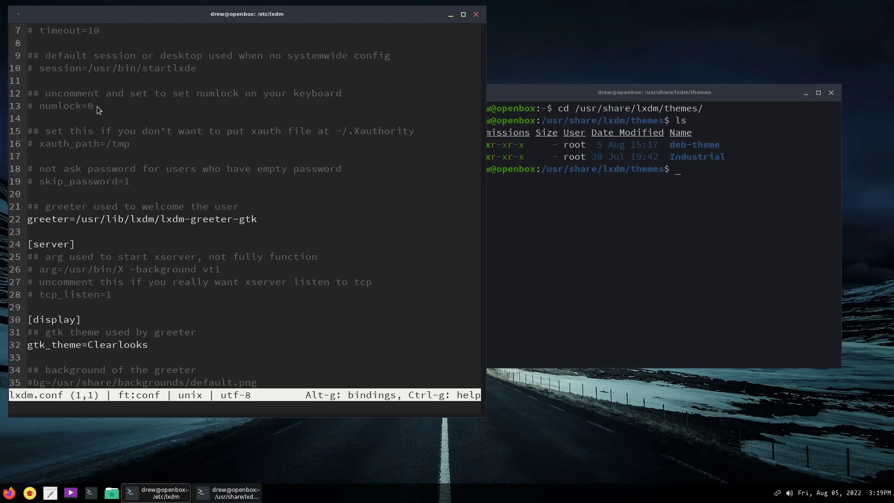
scroll(52, 108, "down", 2)
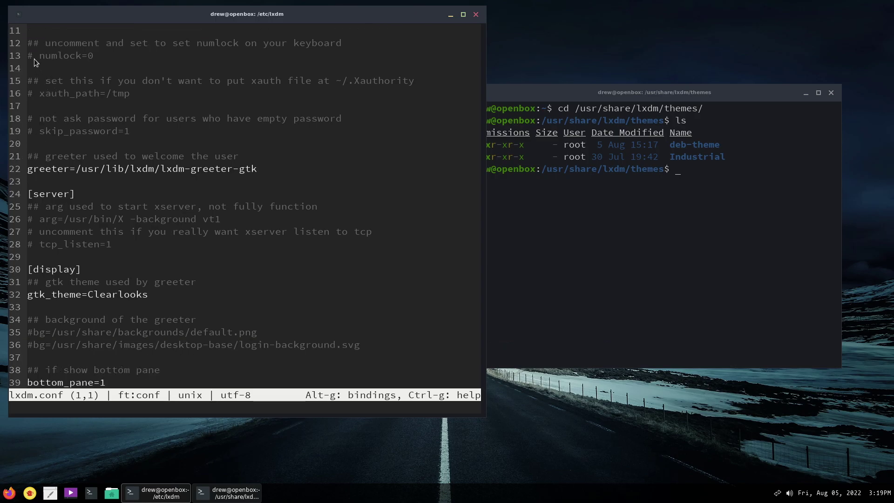
scroll(114, 195, "down", 4)
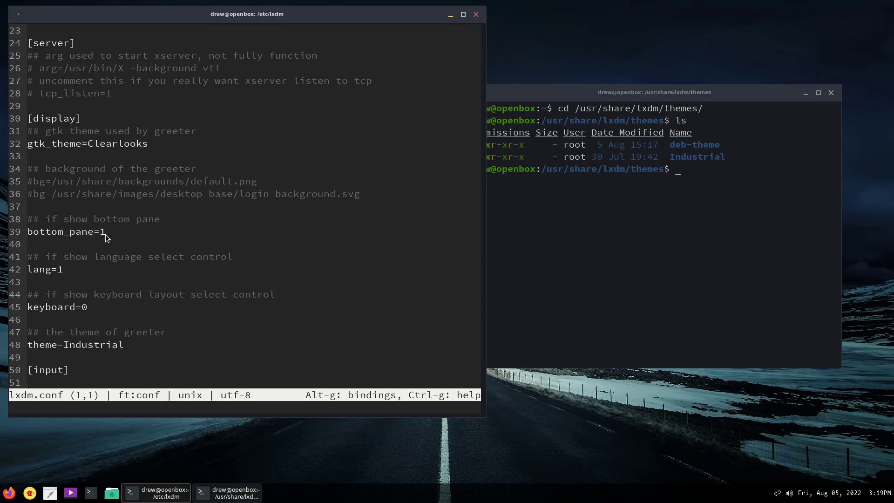
left_click(106, 234)
scroll(179, 232, "down", 3)
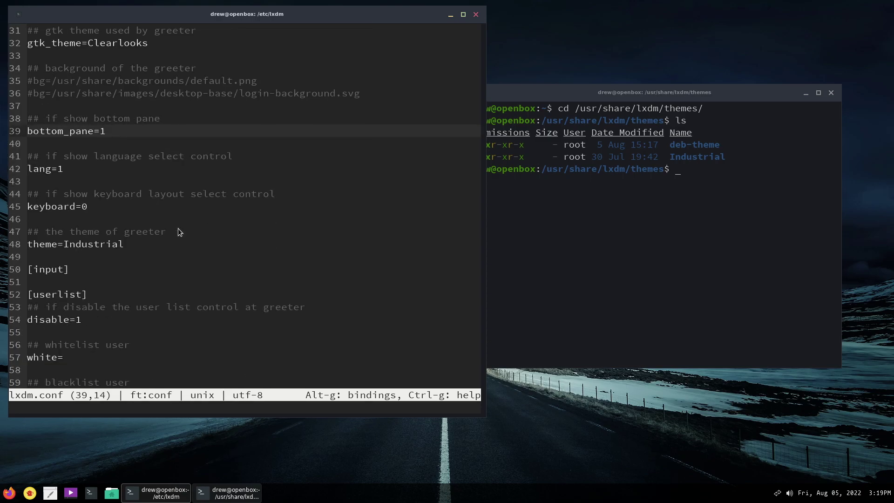
Move the themes terminal and select the Industrial theme name in its listing.
left_click_drag(611, 93, 651, 82)
left_click_drag(712, 143, 765, 145)
scroll(233, 279, "down", 2)
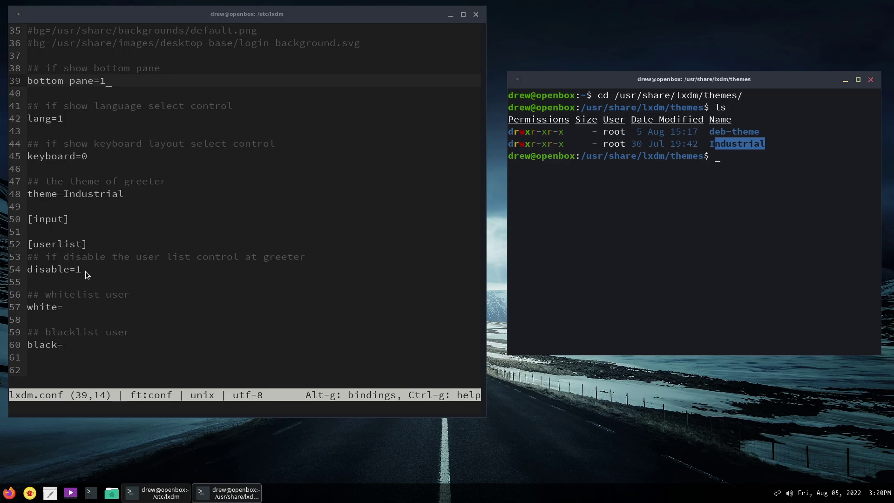
scroll(87, 273, "up", 2)
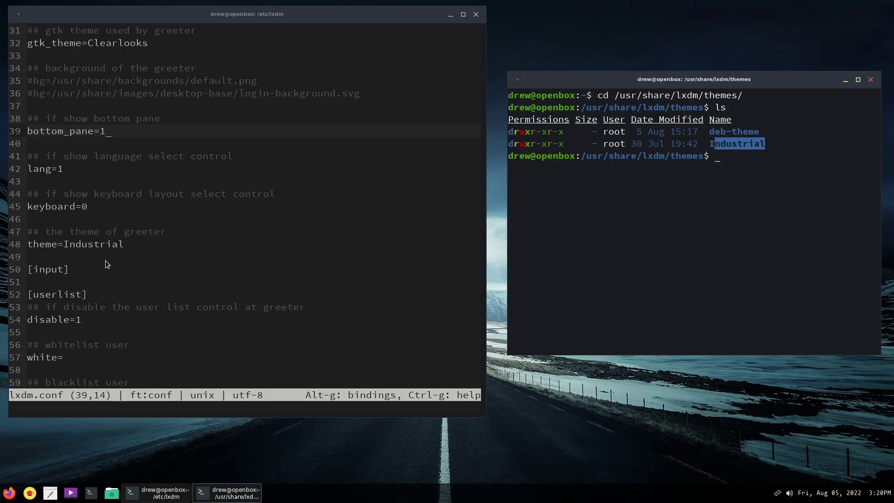
Replace the theme value Industrial with deb-theme on the theme= line.
left_click(132, 247)
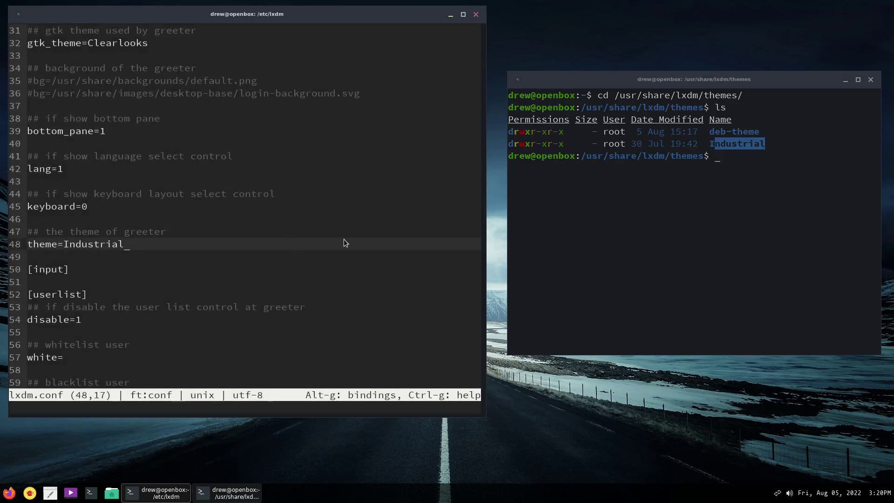
key("BackSpace")
key("BackSpace")
key("BackSpace")
key("BackSpace")
key("BackSpace")
key("BackSpace")
key("BackSpace")
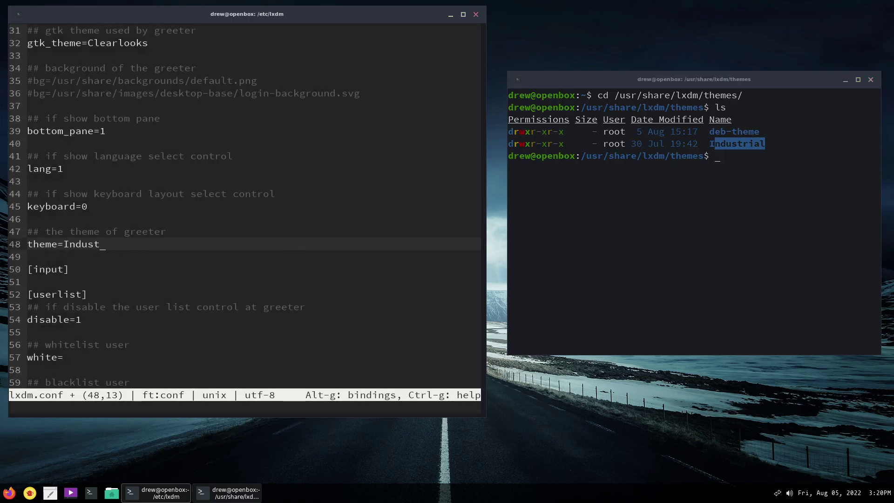
key("BackSpace")
key("BackSpace")
key("BackSpace")
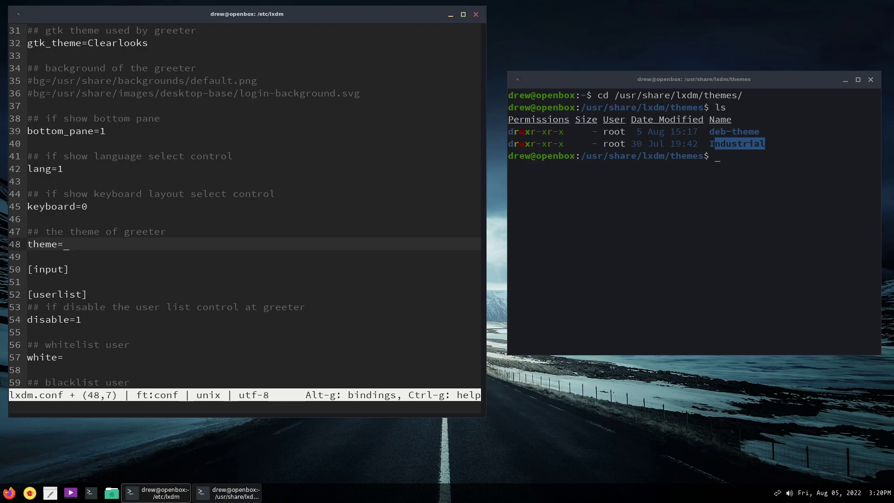
type("deb")
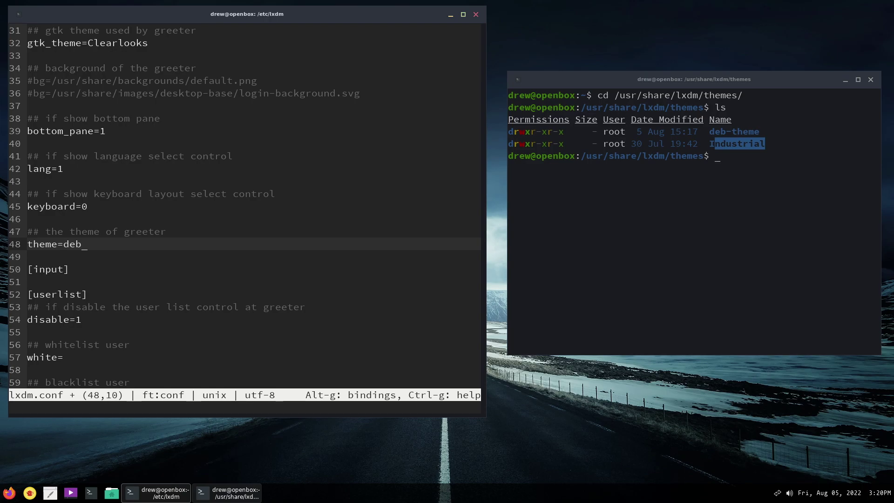
type("-theme")
Add a new line bg=/usr/share/lxdm/themes/deb-theme/ below the login-background comment.
left_click(367, 93)
key("Return")
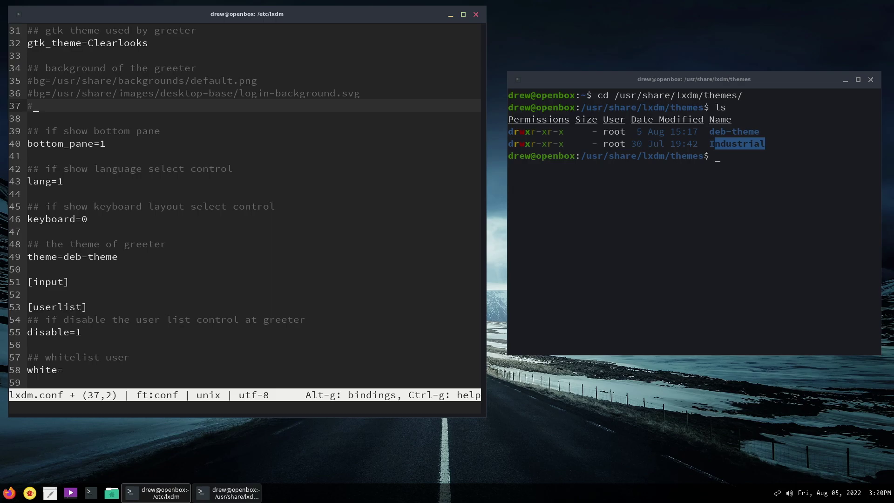
type("bg=/usr/shs")
key("BackSpace")
type("are")
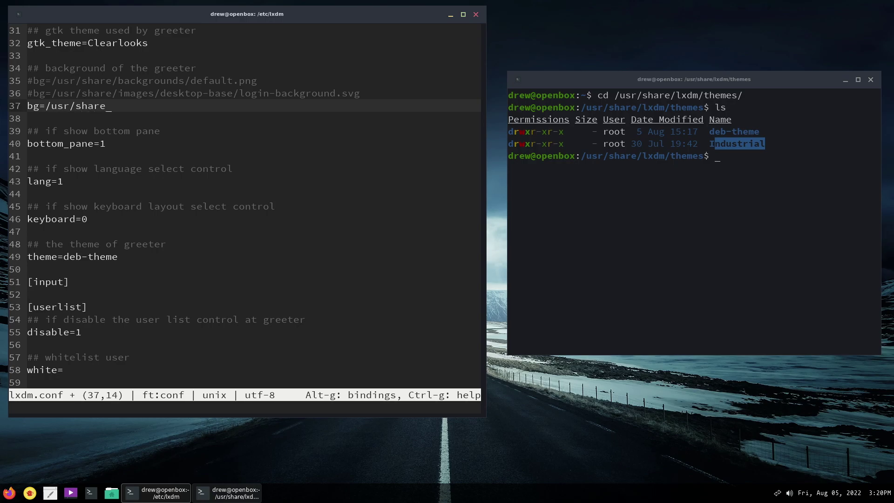
type("/lxdm/themes/deb-theme")
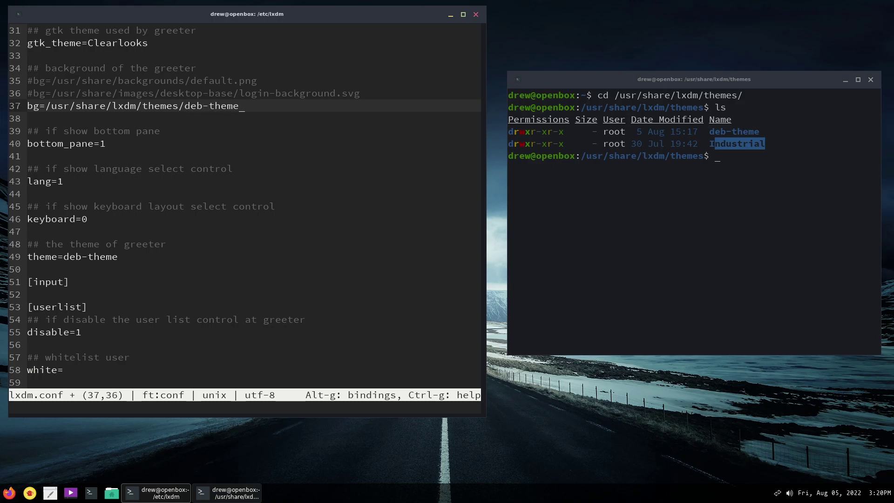
type("/")
In the themes terminal, enter the deb-theme folder and list its files.
left_click(788, 184)
type("cd")
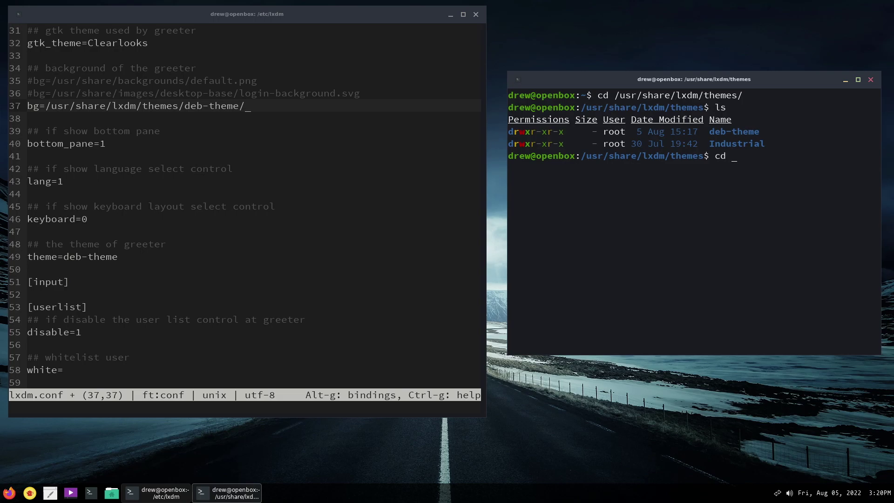
type(" d")
key("Tab")
key("Return")
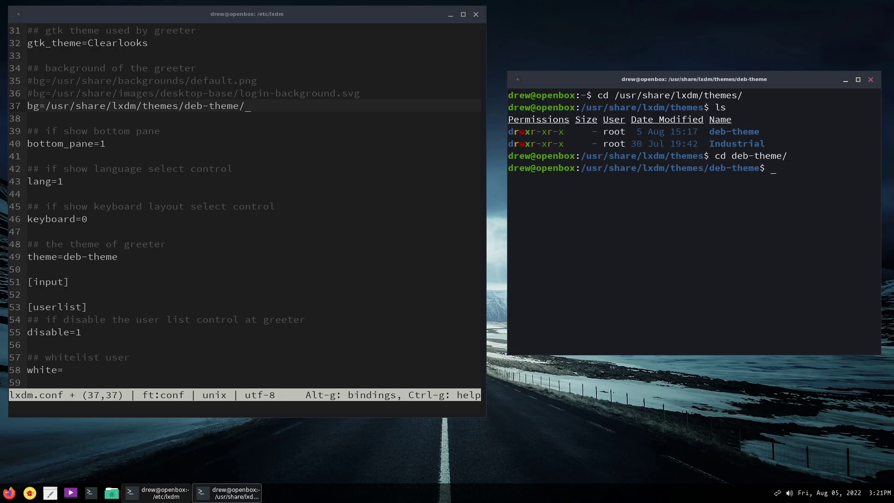
type("ls")
key("Return")
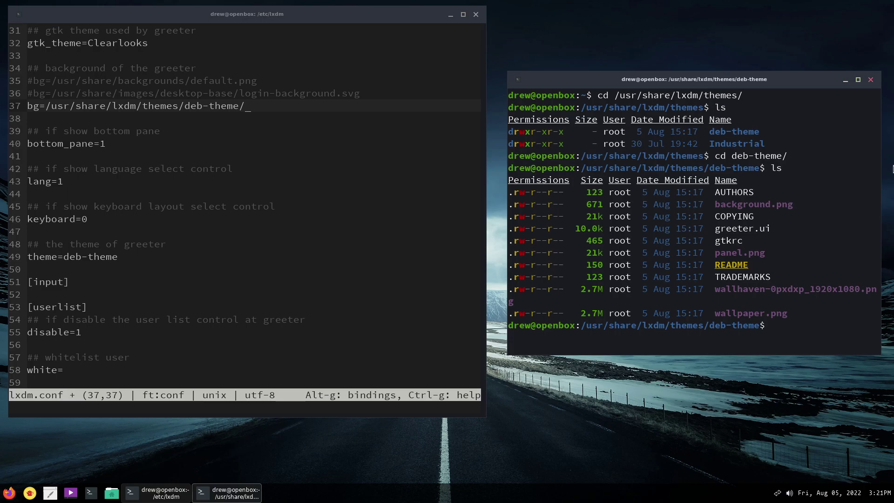
Complete the line as bg=/usr/share/lxdm/themes/deb-theme/wallpaper.png and review the file.
left_click(268, 116)
left_click(280, 109)
type("w")
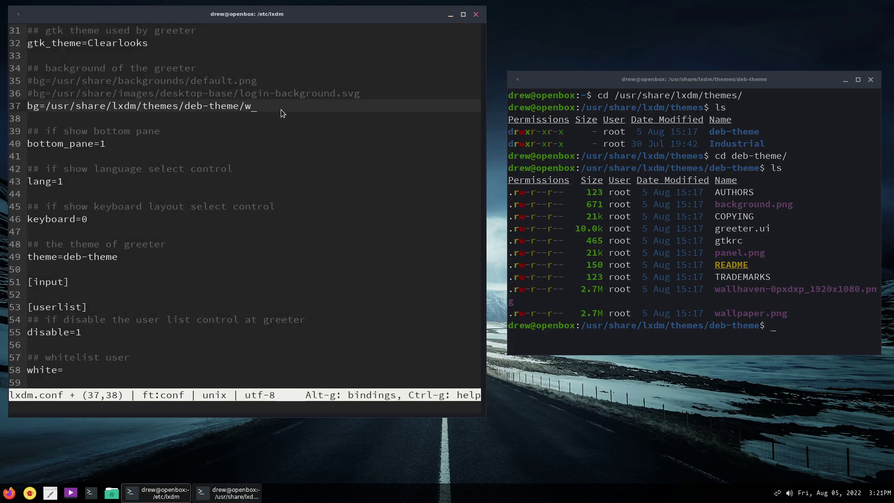
type("allpaper.png")
scroll(305, 171, "up", 4)
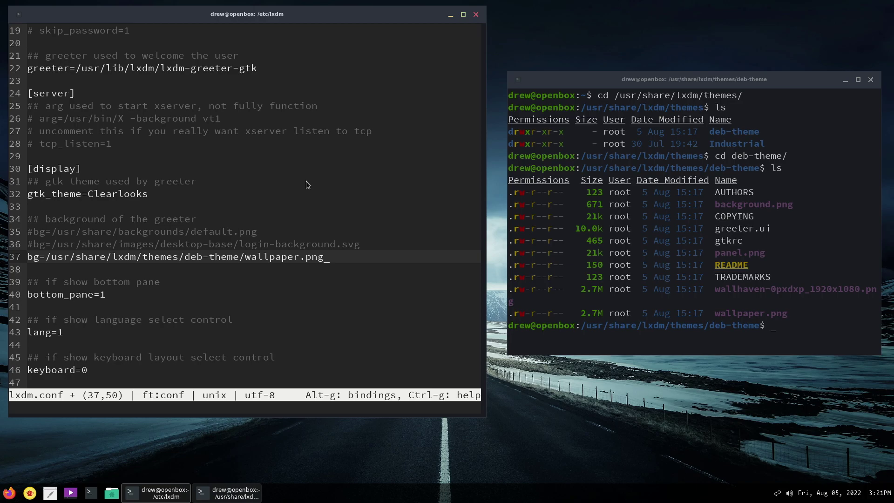
scroll(306, 182, "up", 6)
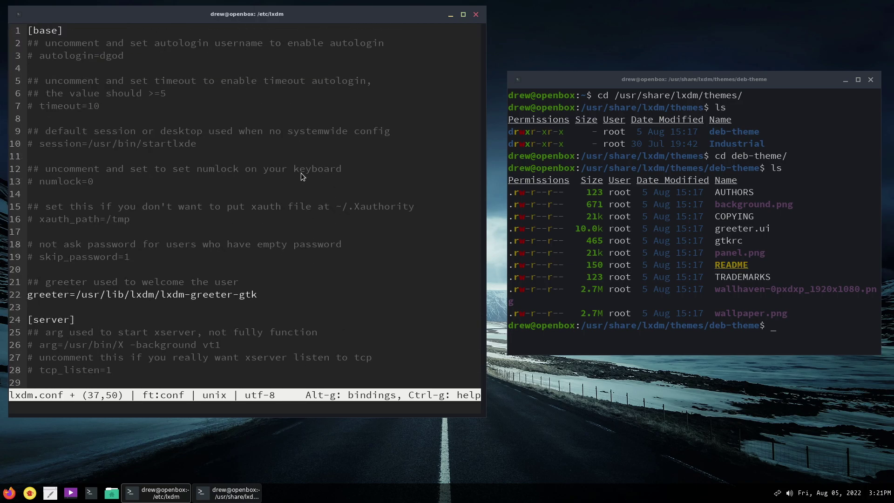
scroll(219, 151, "down", 6)
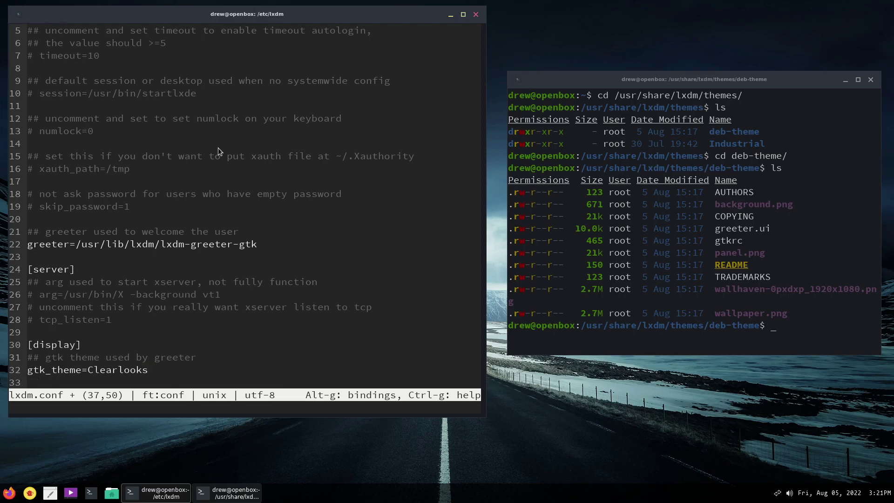
scroll(219, 152, "down", 2)
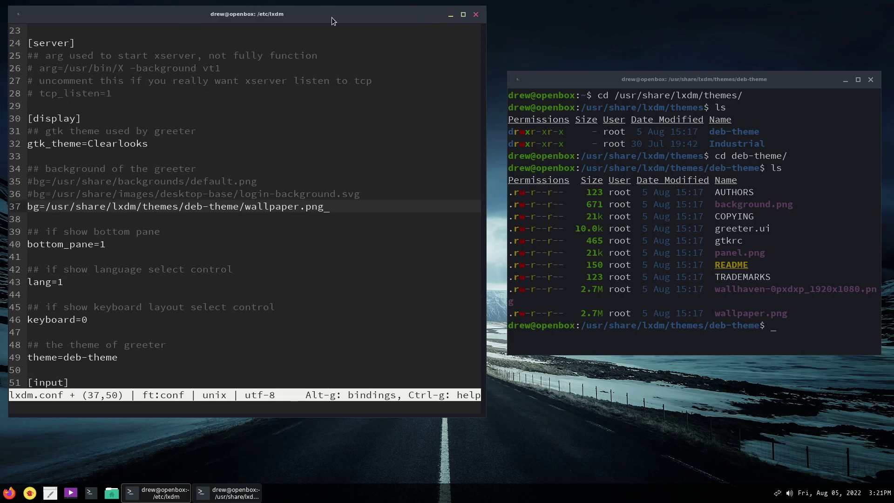
left_click_drag(333, 21, 352, 27)
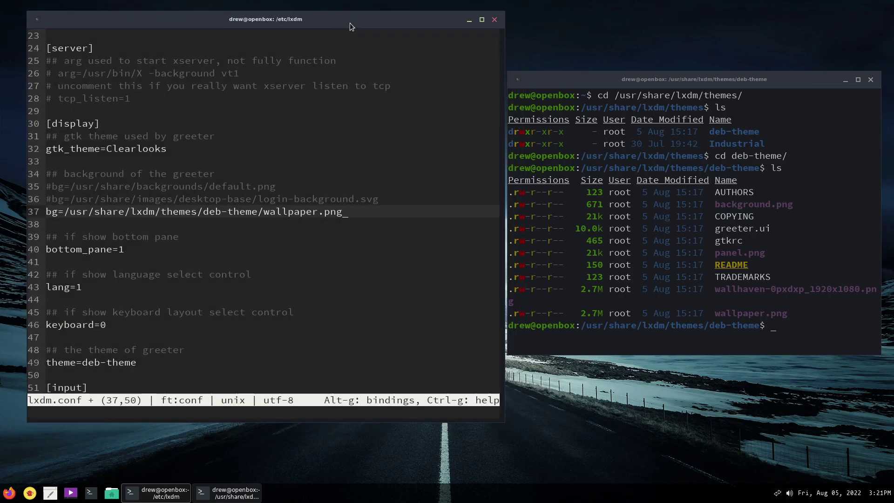
Save lxdm.conf, quit micro, and move the second terminal window aside.
key("ctrl+s")
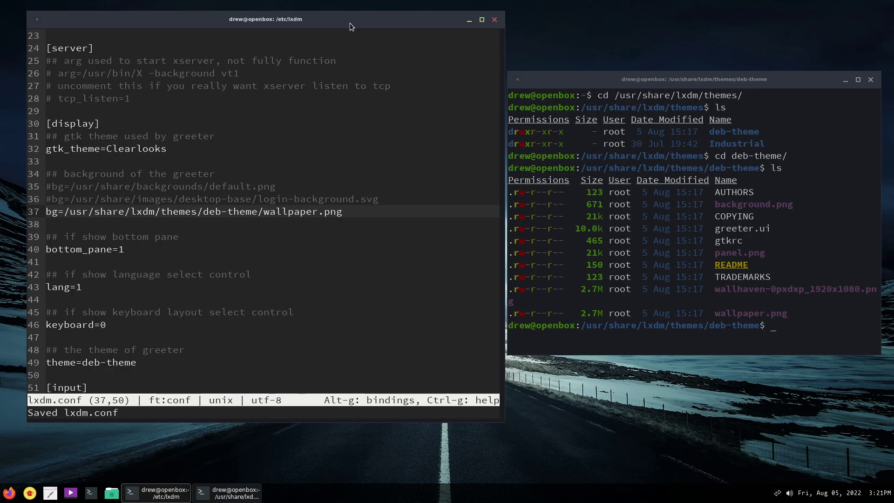
key("ctrl+q")
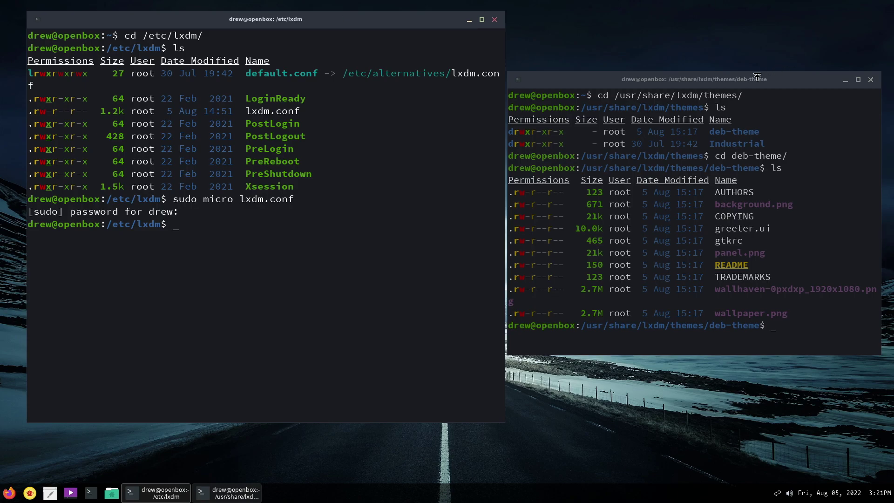
left_click_drag(752, 79, 732, 27)
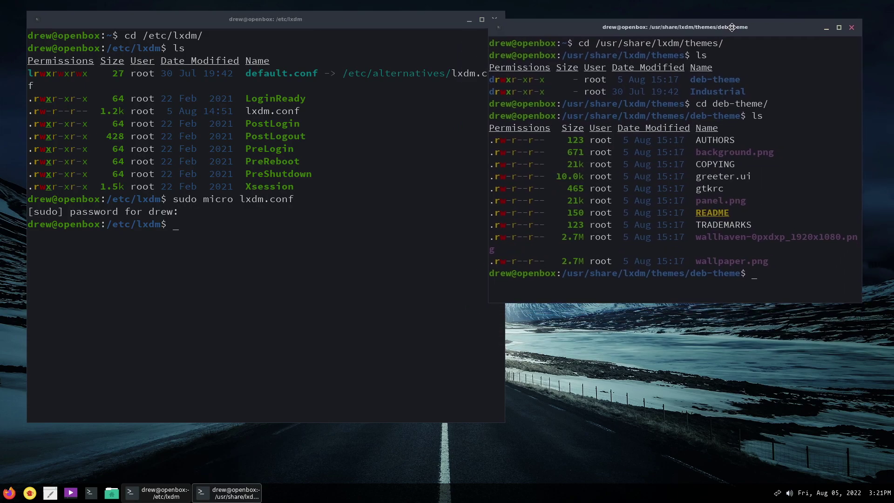
right_click(564, 370)
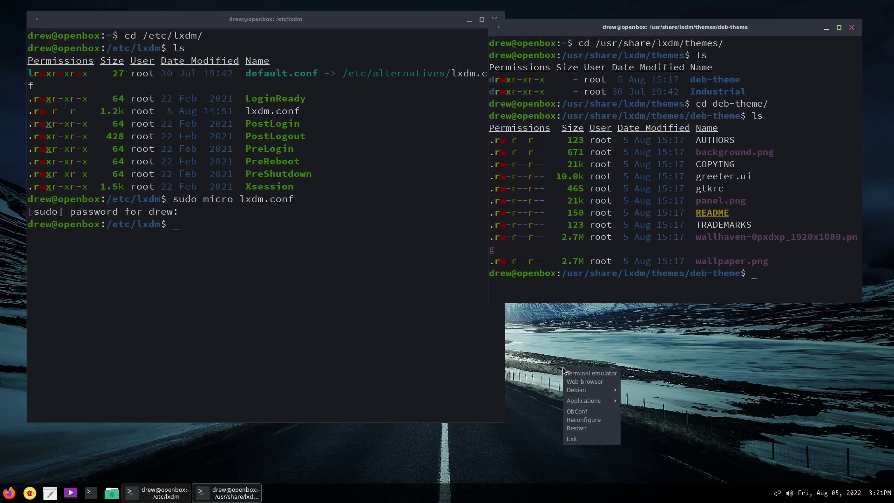
Log out of Openbox, then sign back in at the LXDM greeter with username and password.
left_click(571, 440)
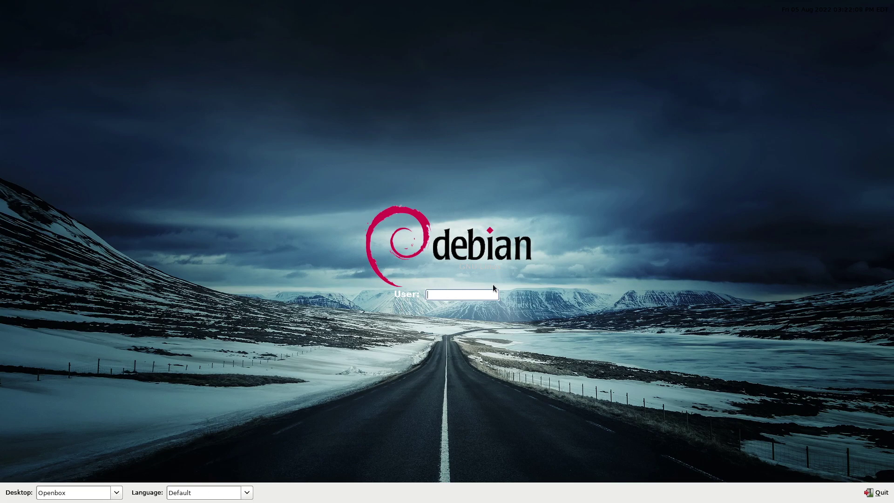
type("user")
key("Return")
type("pa")
key("Return")
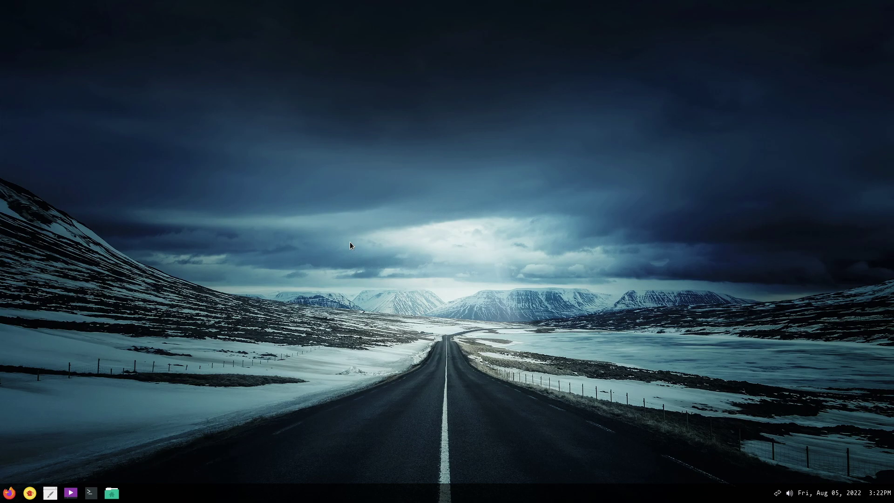
Launch a new terminal from the desktop menu, move it, and enlarge its text.
right_click(386, 224)
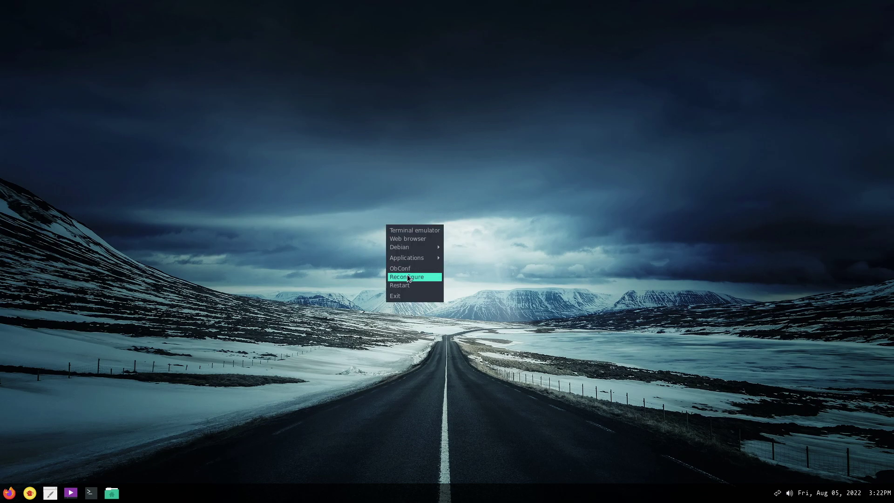
left_click(416, 232)
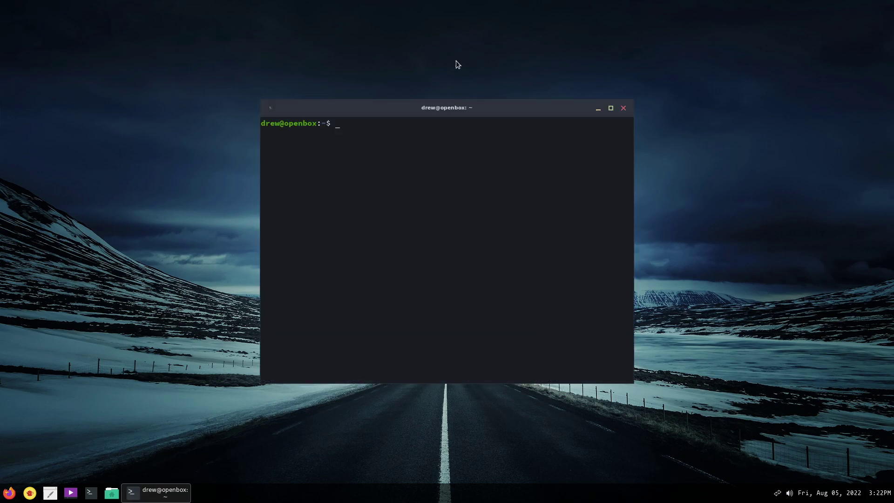
left_click_drag(388, 113, 327, 68)
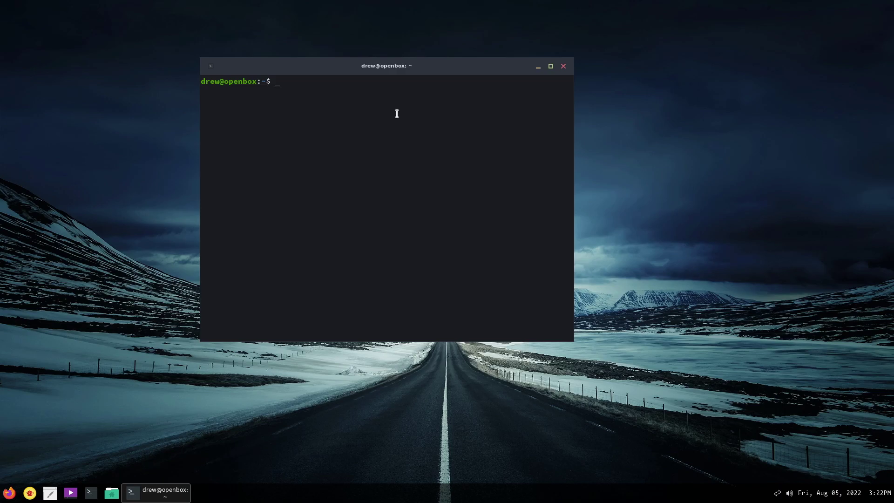
key("ctrl+plus")
key("ctrl+plus")
Change into /etc/lxdm and open lxdm.conf as root with sudo micro.
type("cd /e")
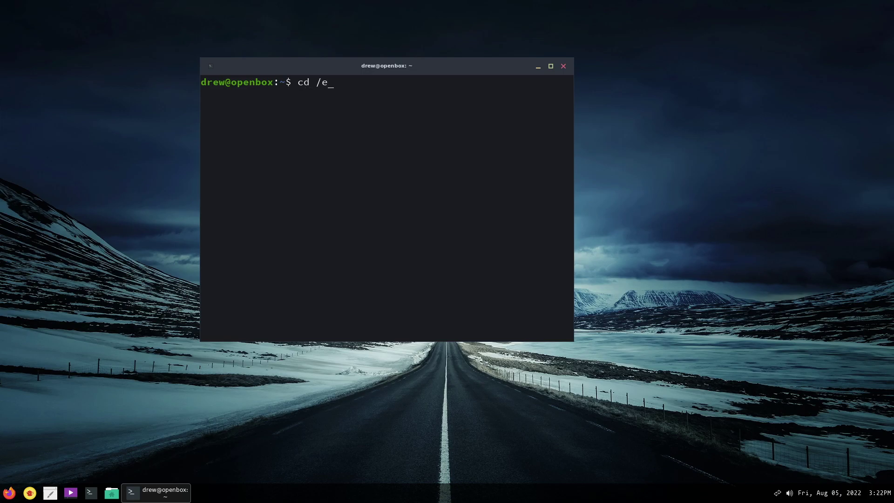
type("tc/lxd")
key("Tab")
key("Return")
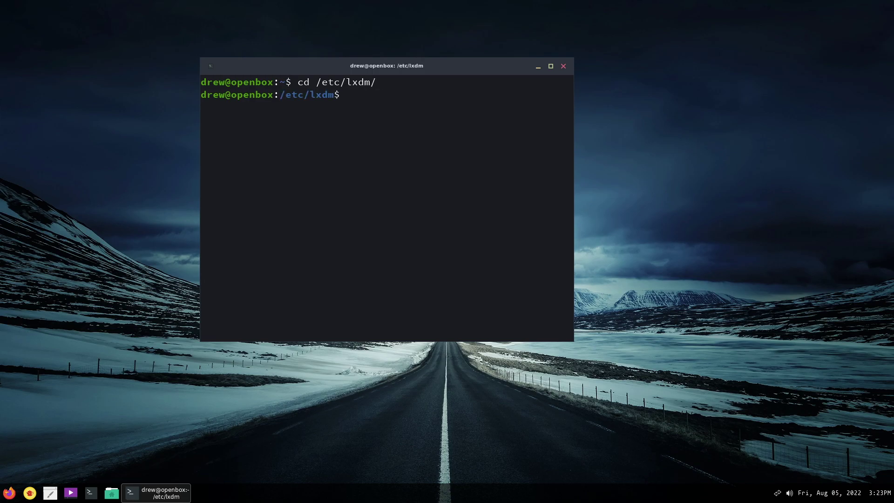
type("sudo mci")
type("icro")
type(" lx")
key("Tab")
key("Return")
key("Return")
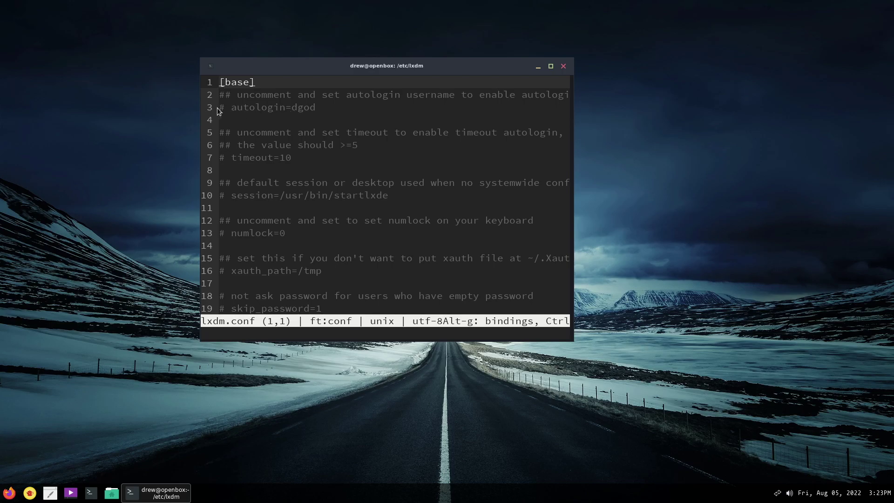
Insert session=/usr/bin/openbox-session as new line 11 below the commented startlxde entry.
scroll(275, 162, "down", 2)
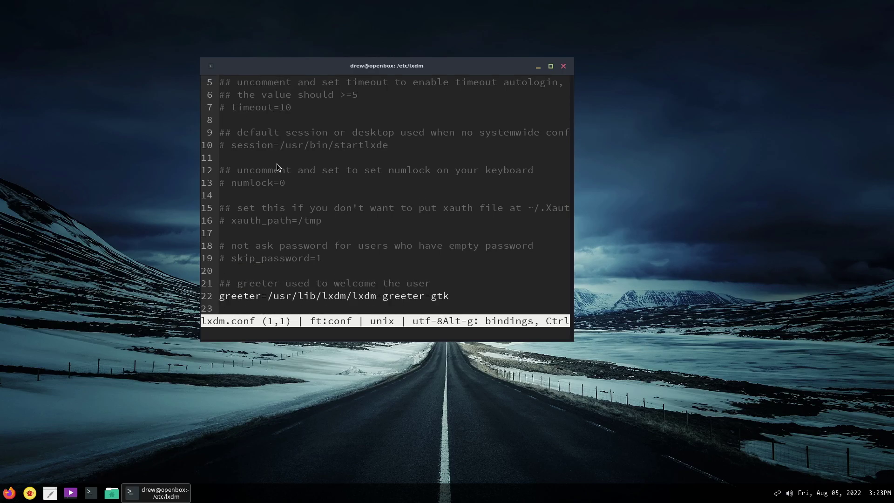
left_click(399, 145)
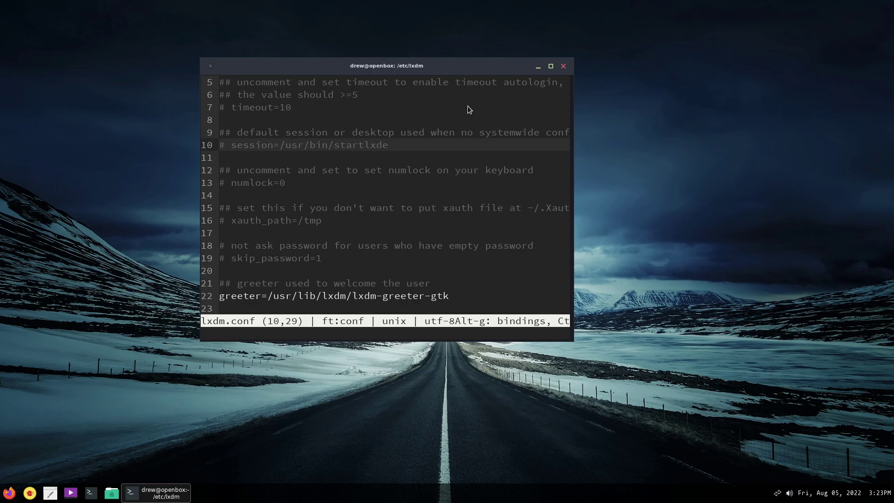
key("Return")
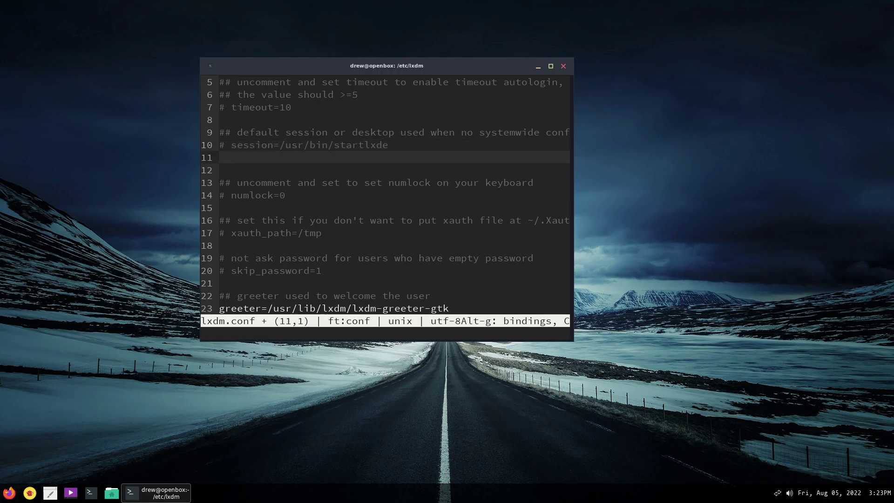
type("session=/")
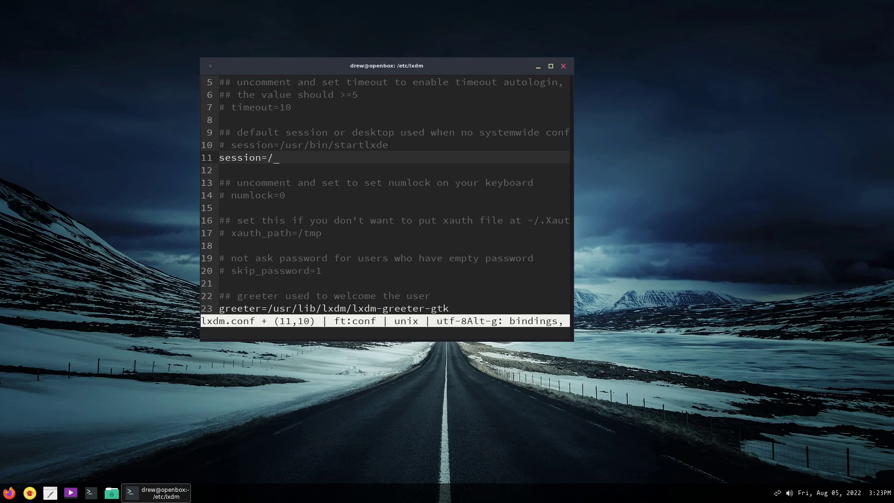
type("usr/bin/openbox-session")
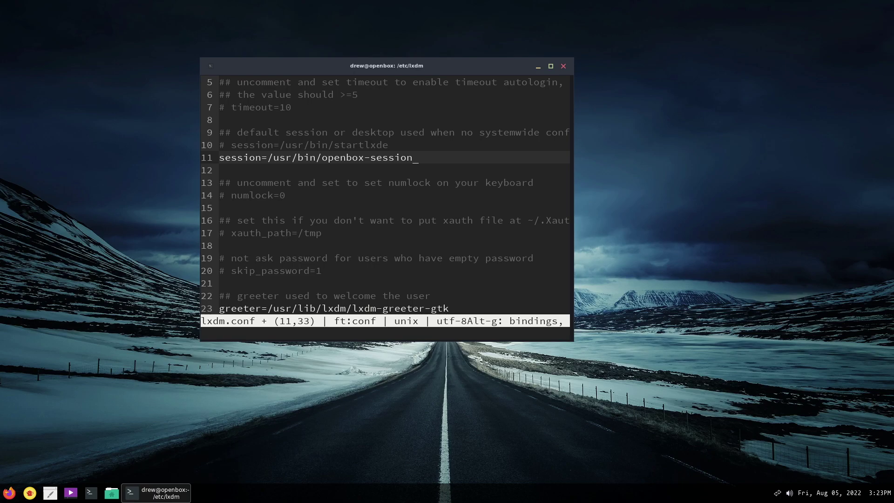
scroll(426, 177, "down", 8)
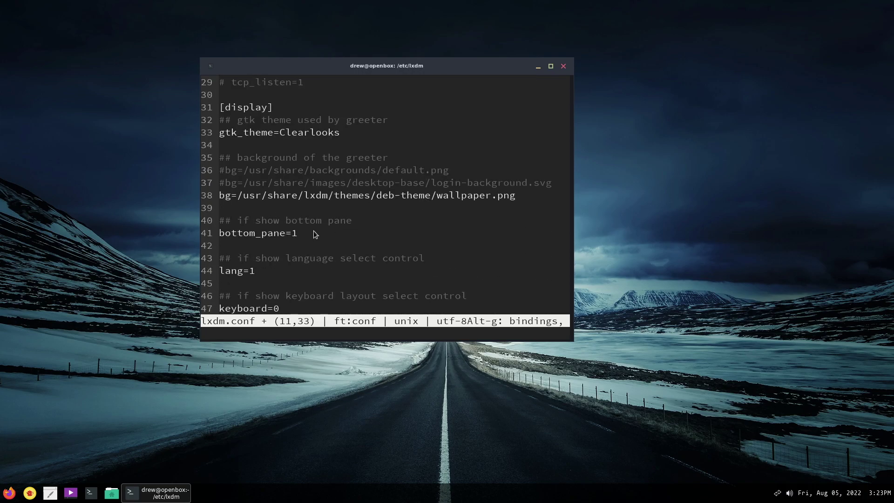
Change bottom_pane=1 to bottom_pane=0 and scroll through the file to review.
left_click(357, 242)
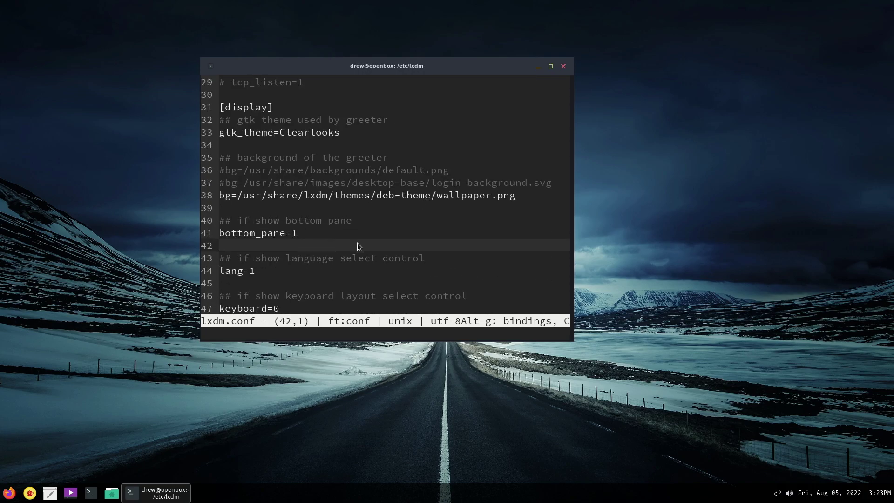
left_click(319, 235)
key("BackSpace")
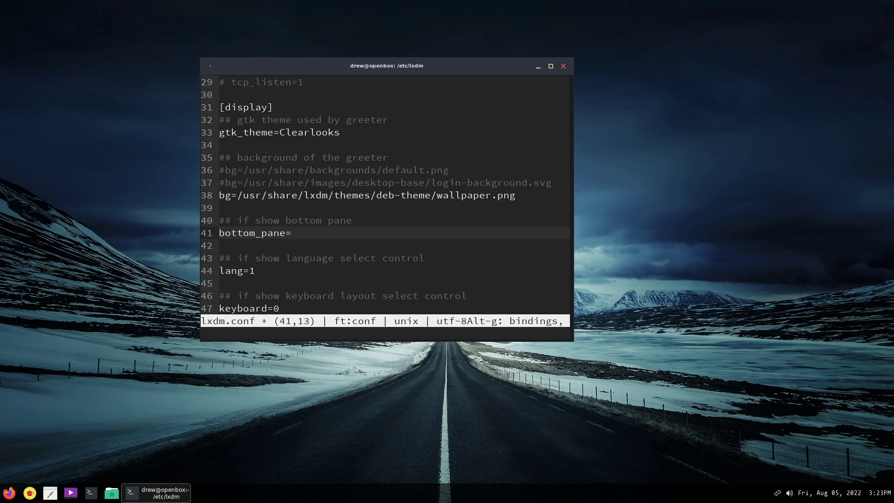
type("0")
scroll(372, 238, "down", 3)
scroll(375, 242, "down", 3)
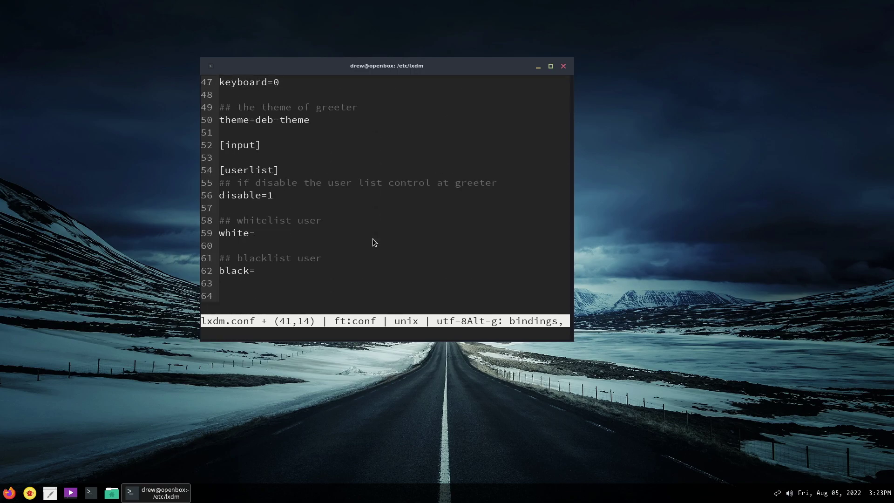
scroll(374, 242, "up", 9)
scroll(373, 239, "up", 7)
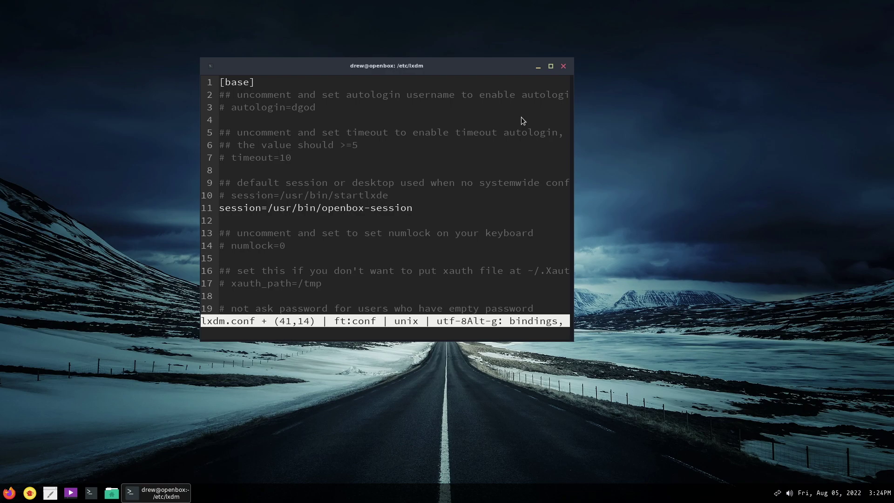
Save and quit micro, run sudo restart lxdm, then recall it to insert systemctl.
key("ctrl+s")
key("ctrl+q")
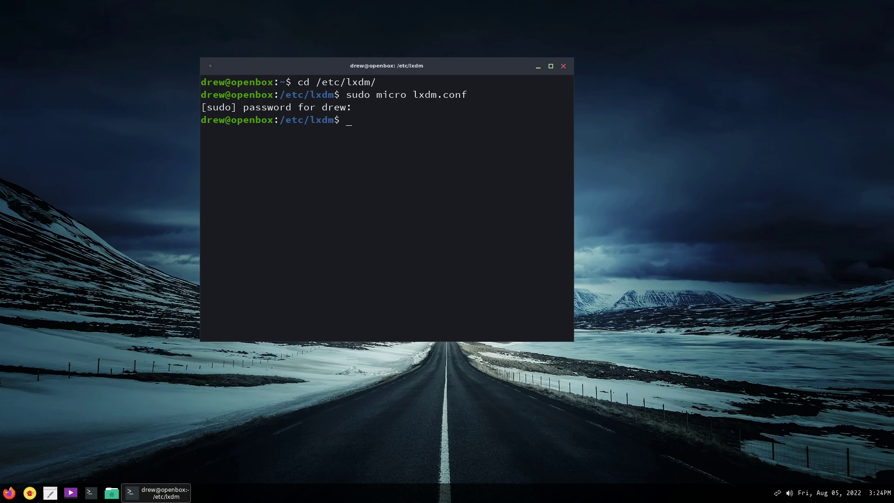
type("sudo restart lxdm")
key("Return")
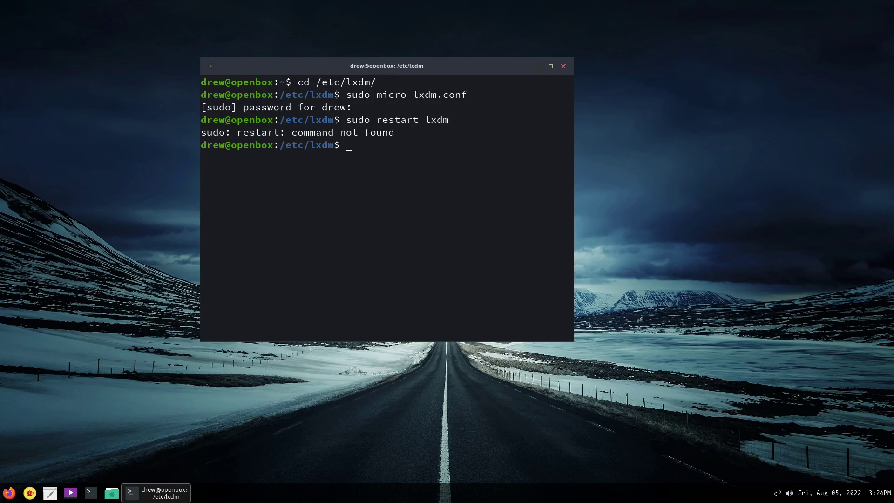
key("Up")
type("systemctl")
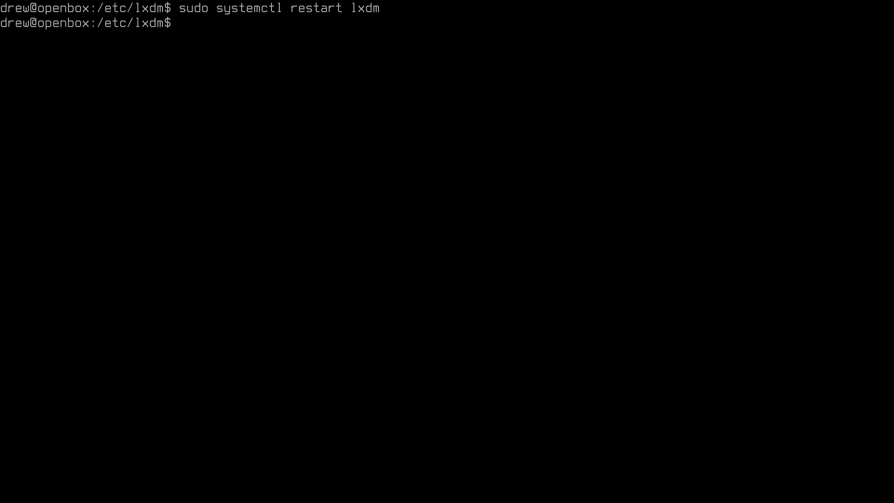
Exit the console shell, log in again at tty1, and run sudo systemctl restart lxdm.
type("exit")
key("Return")
type("drew")
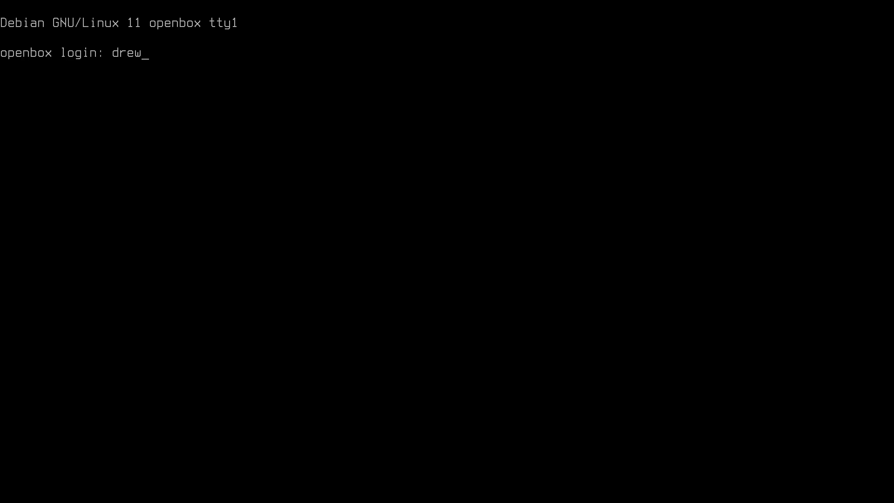
key("Return")
key("Return")
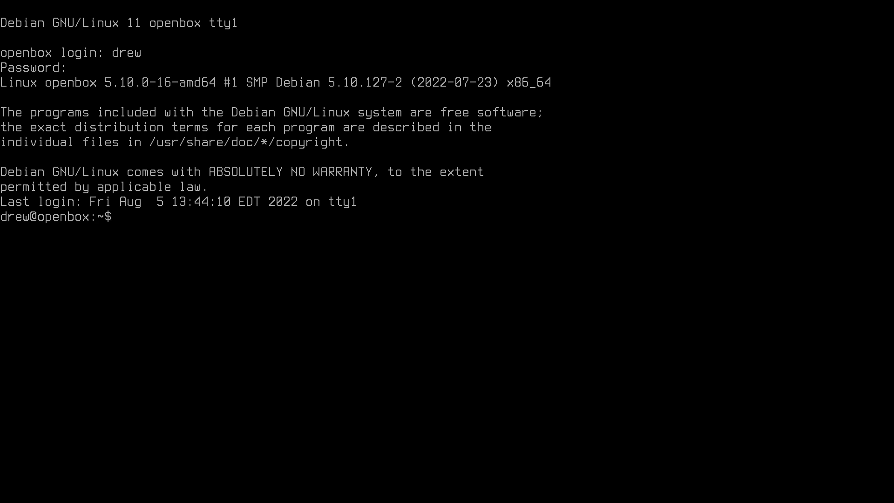
type("sudo systemctl restart lxdm")
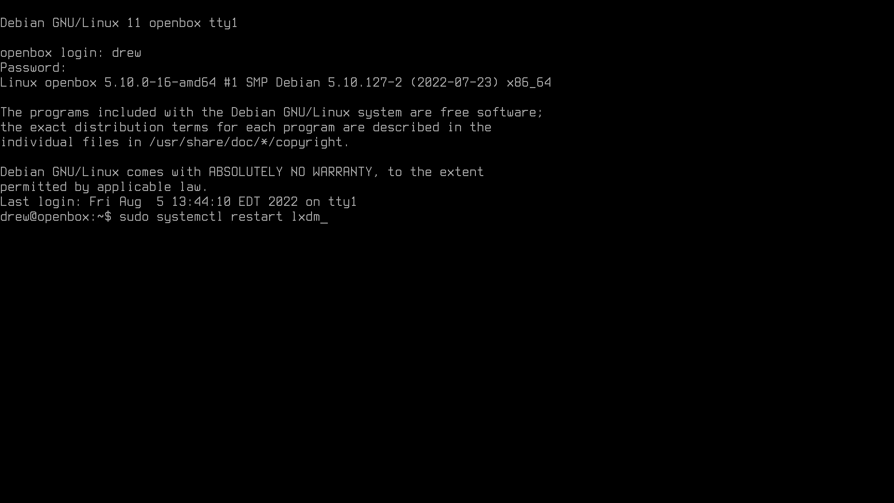
key("Return")
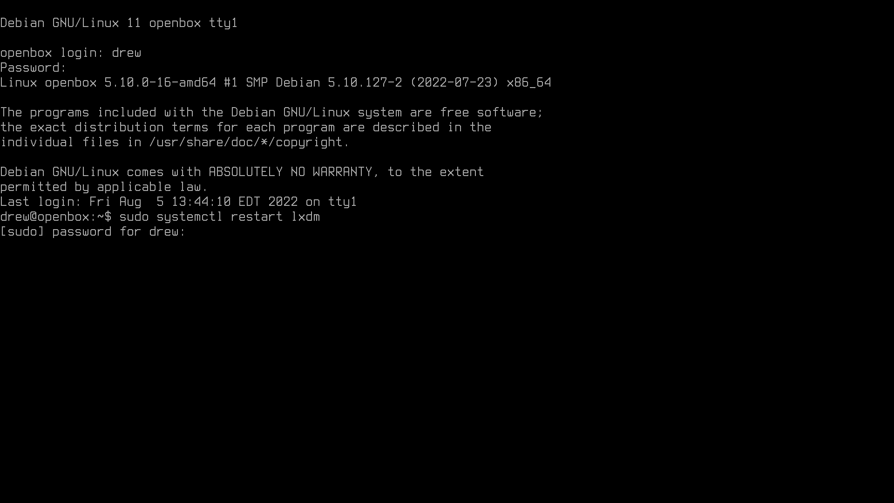